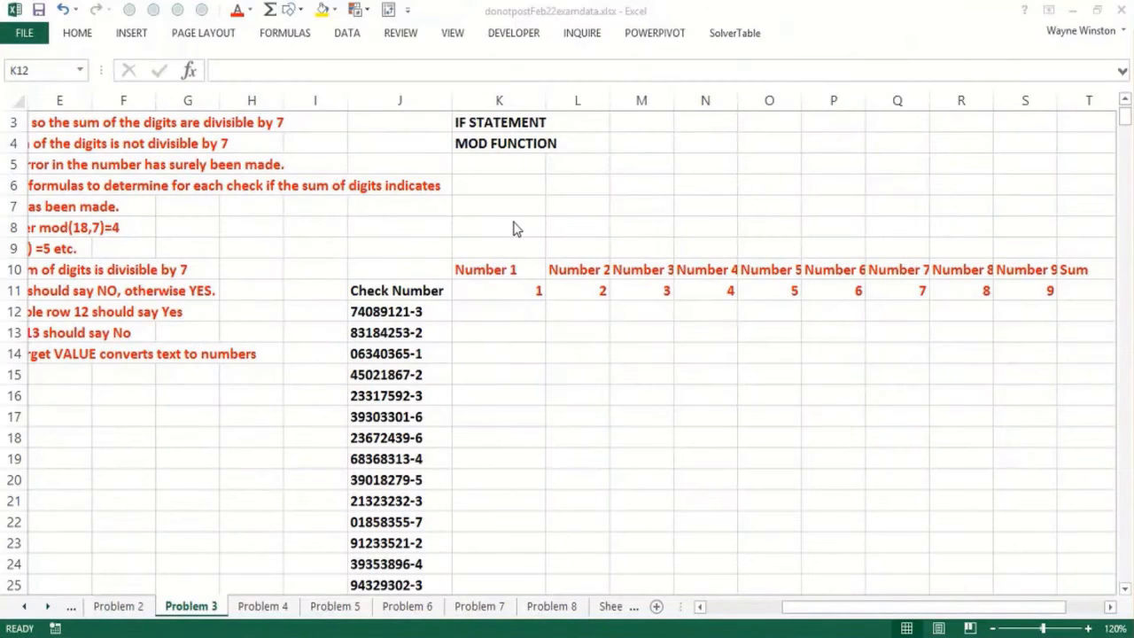
# Enter =MOD(18,7) in K6 and =MOD(14,7) in K7, returning 4 and 0.
pyautogui.press('Up')
pyautogui.press('Up')
pyautogui.press('Up')
pyautogui.press('Up')
pyautogui.press('Up')
pyautogui.press('Up')
pyautogui.press('Up')
pyautogui.press('Up')
pyautogui.press('Up')
pyautogui.press('Up')
pyautogui.press('Up')
pyautogui.press('Down')
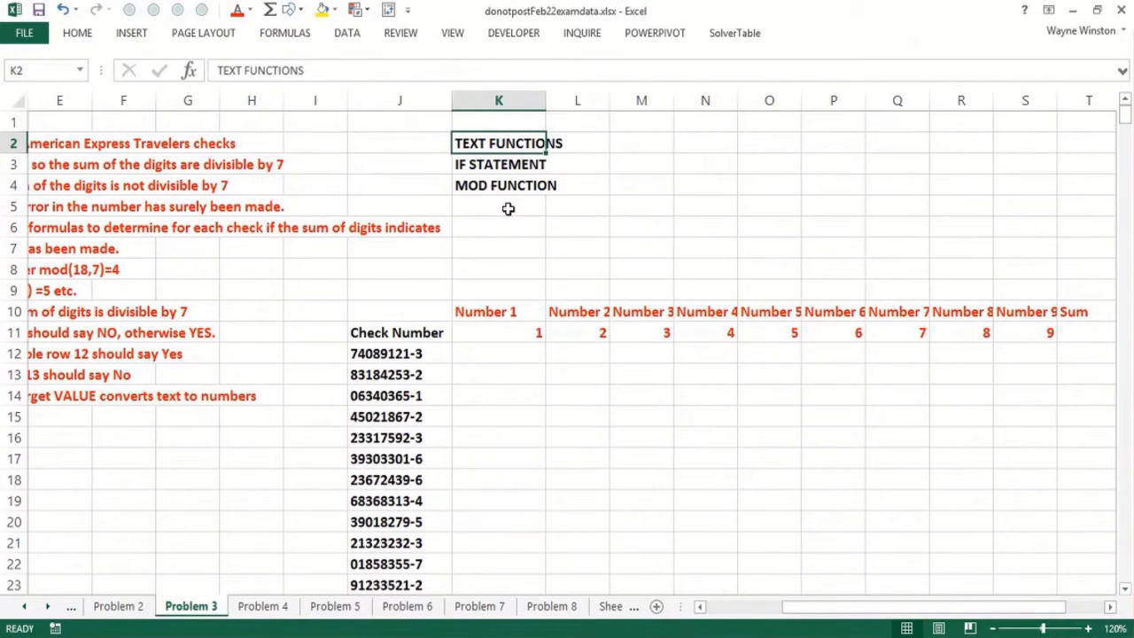
pyautogui.press('Down')
pyautogui.press('Down')
pyautogui.press('Down')
pyautogui.press('Down')
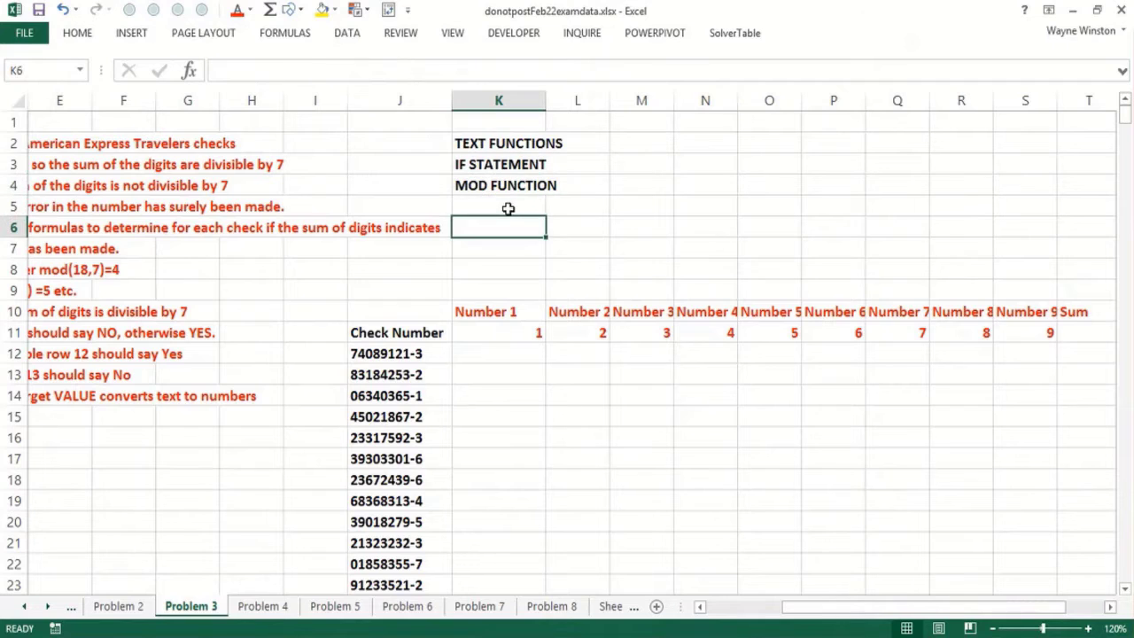
pyautogui.write('=MOD')
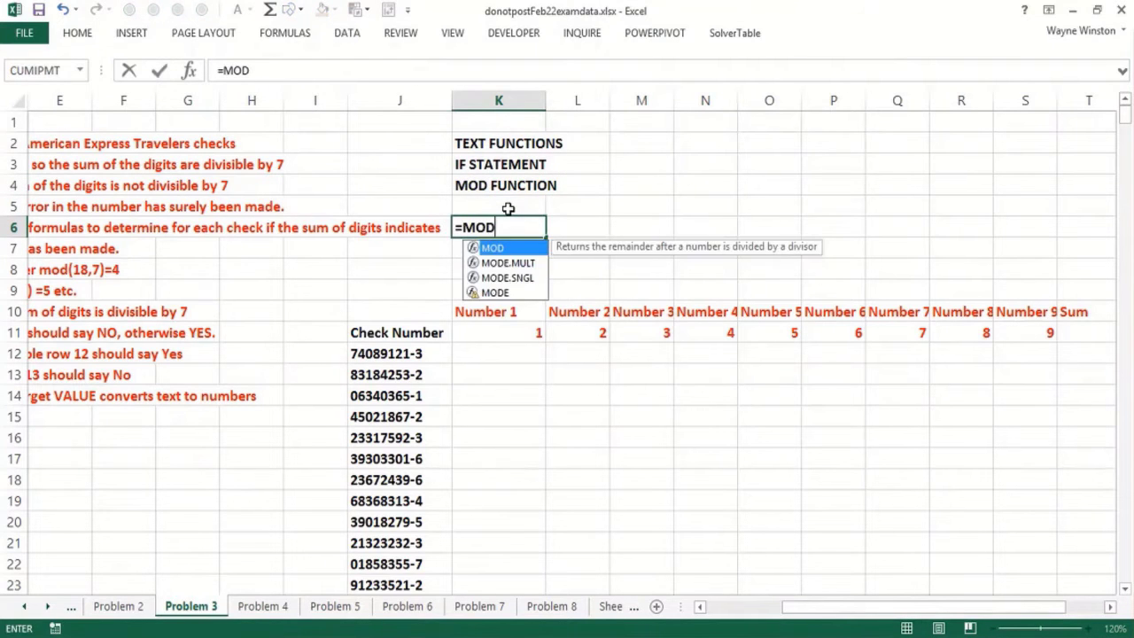
pyautogui.write('(18,')
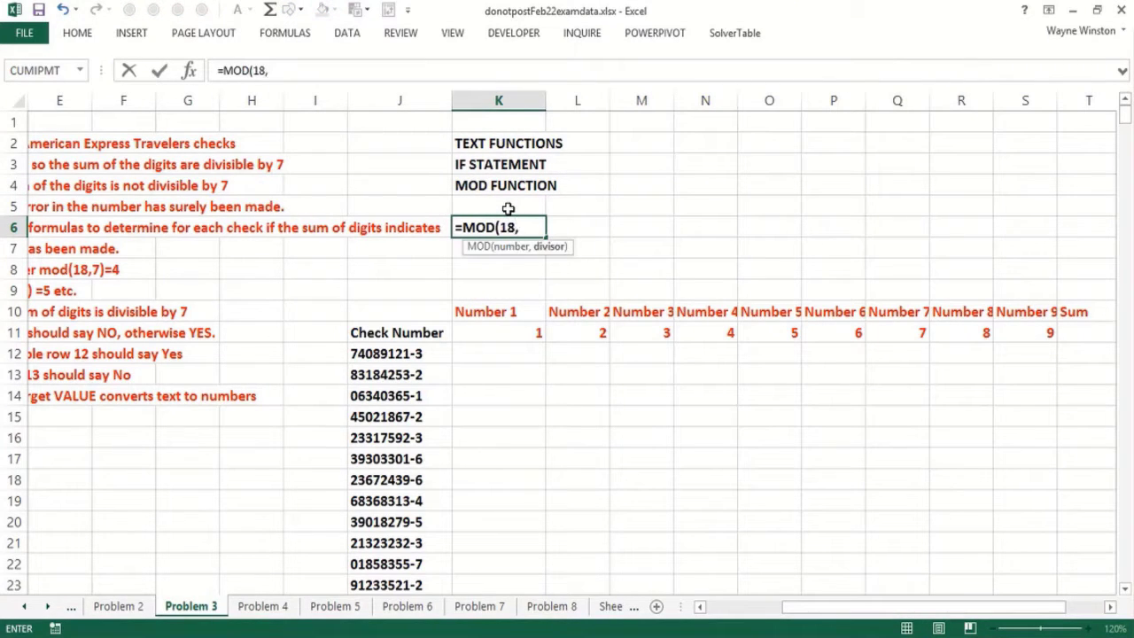
pyautogui.write('7)')
pyautogui.press('Return')
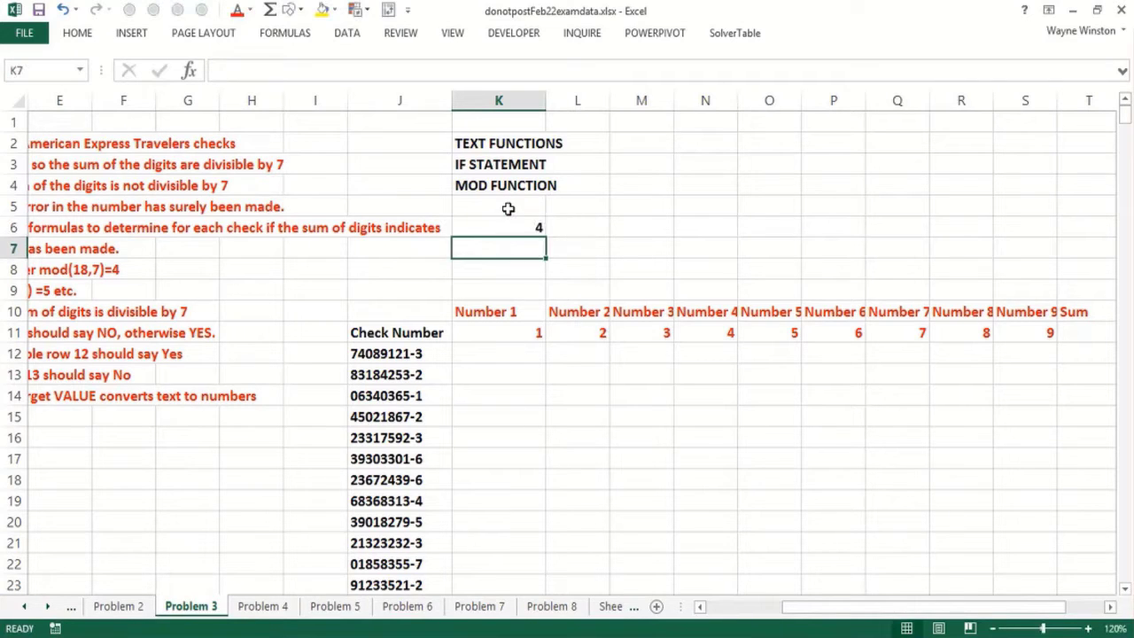
pyautogui.write('=MOD')
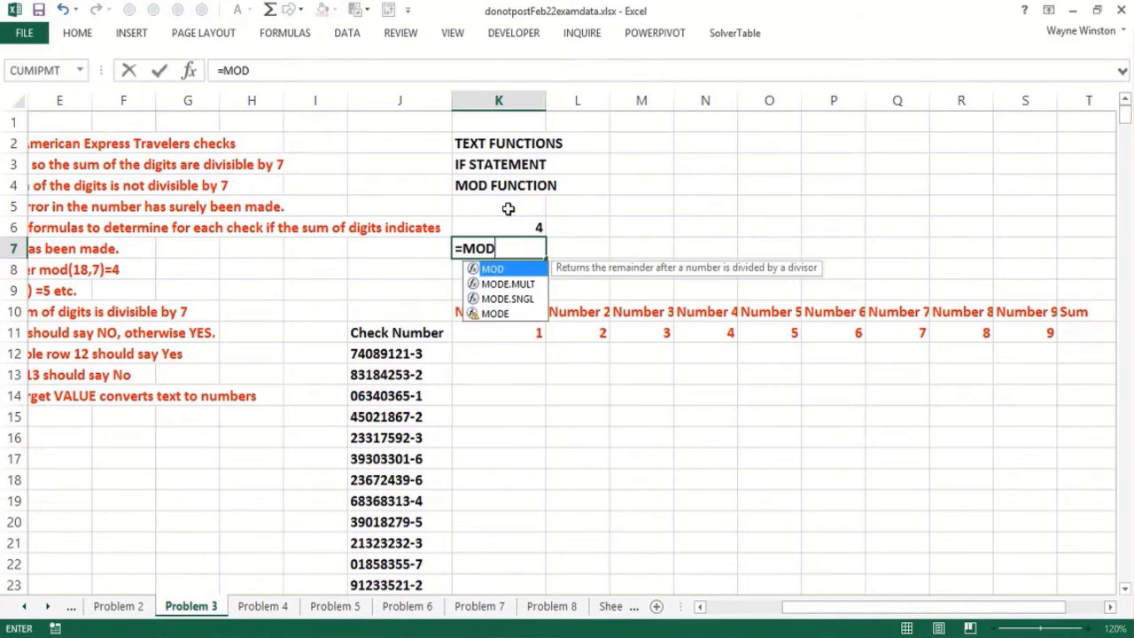
pyautogui.write('(14,7')
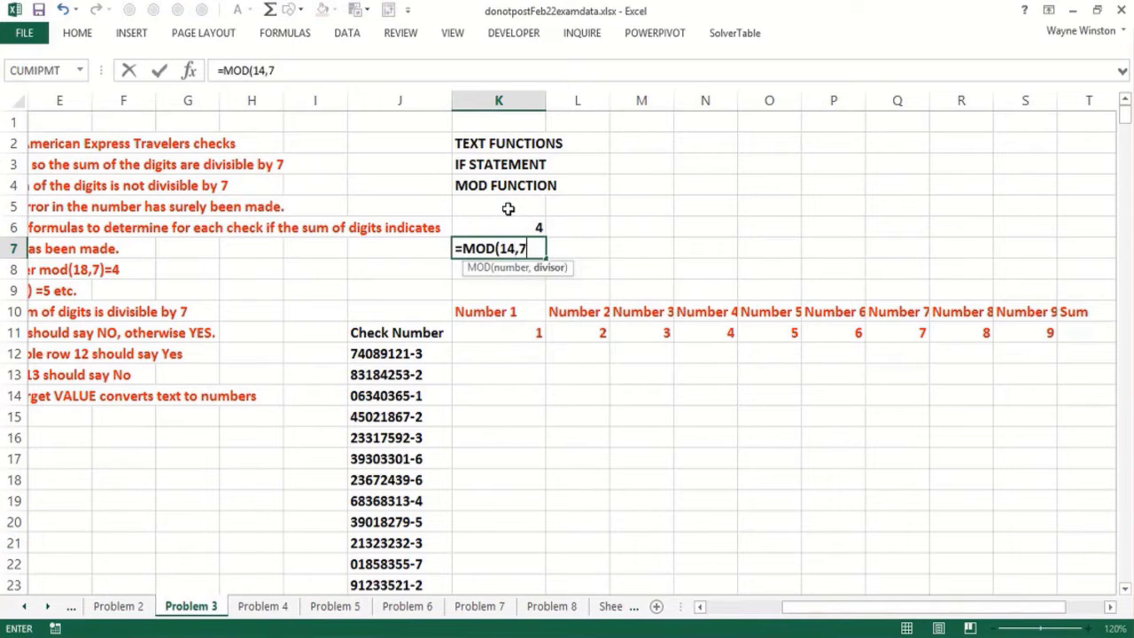
pyautogui.write(')')
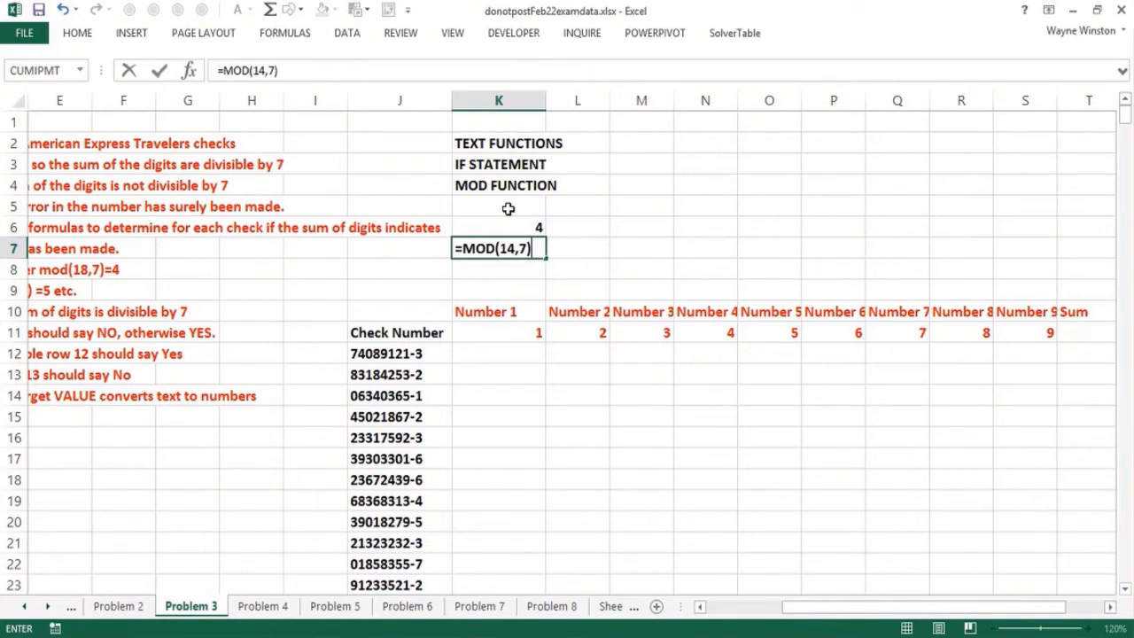
pyautogui.press('Return')
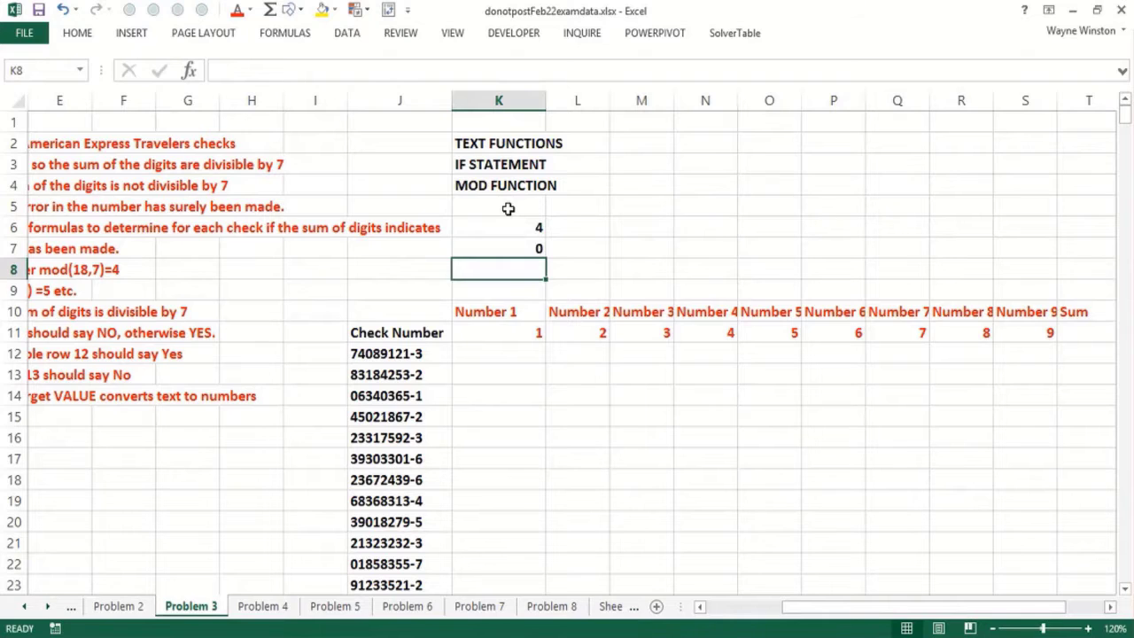
pyautogui.press('Down')
pyautogui.press('Down')
pyautogui.press('Down')
pyautogui.press('Left')
pyautogui.press('Left')
pyautogui.press('Left')
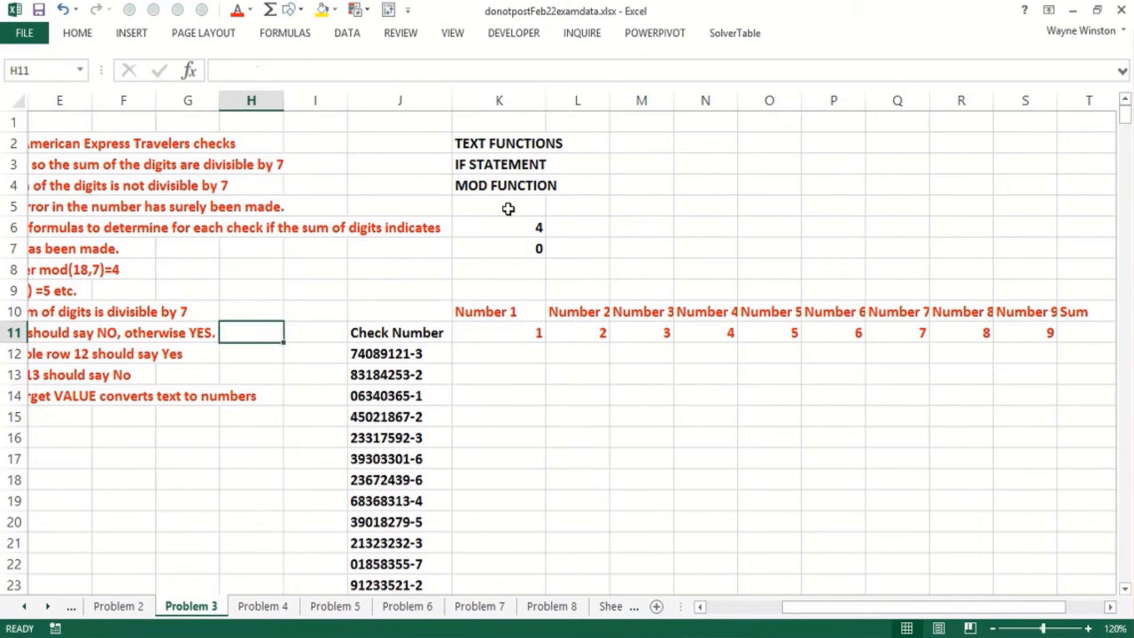
pyautogui.press('Left')
pyautogui.press('Left')
pyautogui.press('Left')
pyautogui.press('Left')
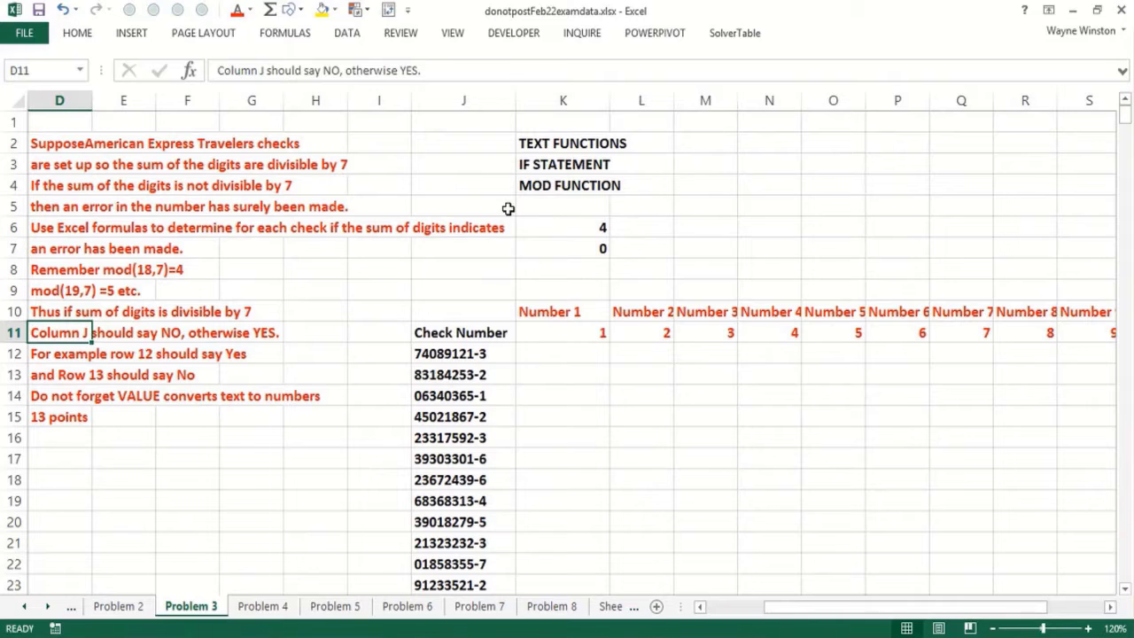
pyautogui.press('Right')
pyautogui.press('Right')
pyautogui.press('Right')
pyautogui.press('Right')
pyautogui.press('Right')
pyautogui.press('Right')
pyautogui.press('Right')
pyautogui.press('Right')
pyautogui.press('Left')
pyautogui.press('Left')
pyautogui.press('Down')
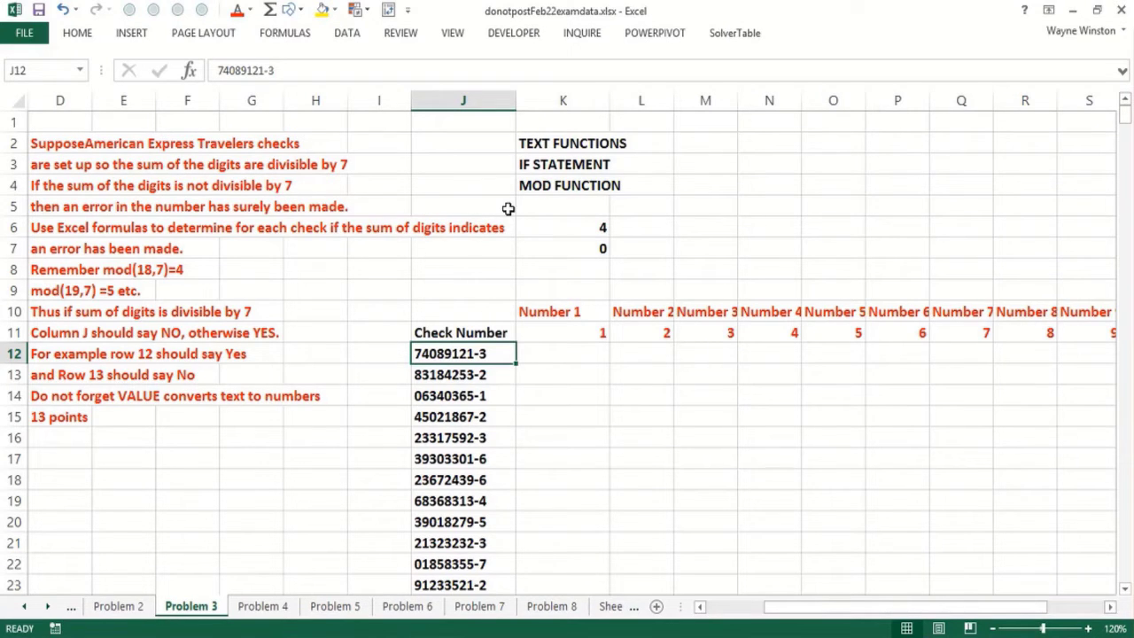
pyautogui.press('Down')
pyautogui.press('Up')
pyautogui.hotkey('ctrl', 'shift', 'Down')
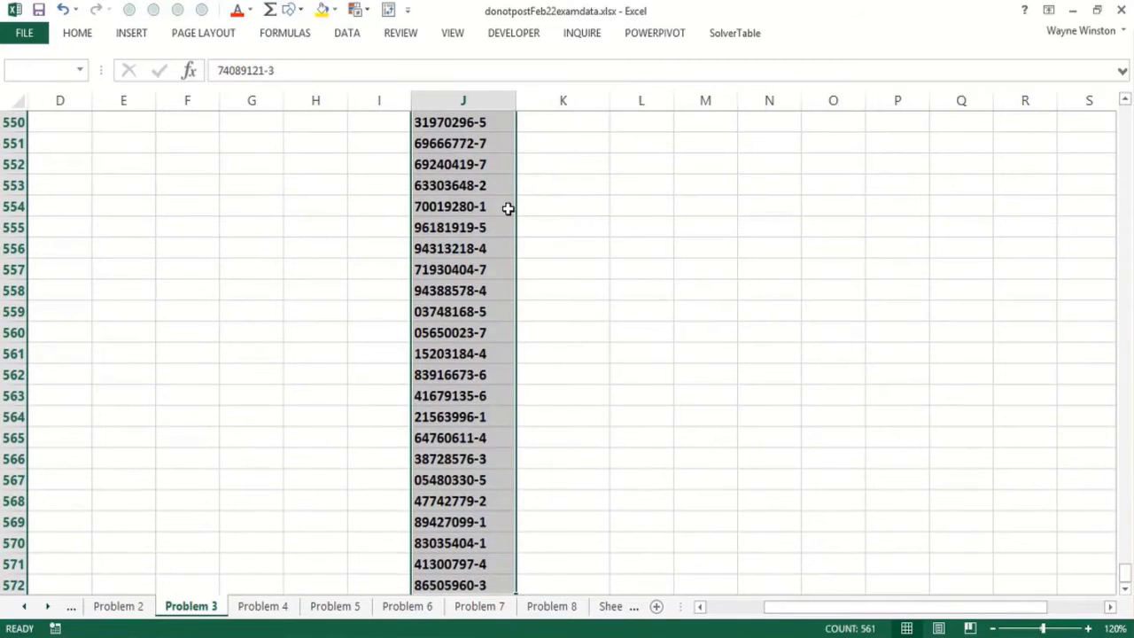
pyautogui.scroll(10, 507, 208)
pyautogui.press('Up')
pyautogui.press('Up')
pyautogui.press('Up')
pyautogui.press('Up')
pyautogui.press('Up')
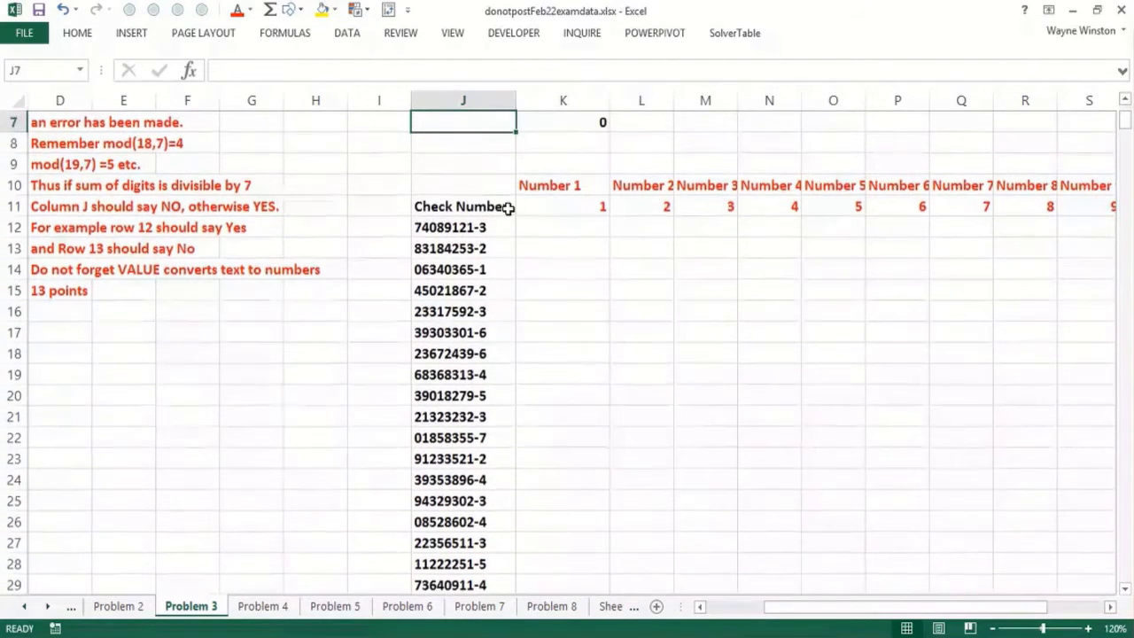
pyautogui.press('Down')
pyautogui.press('Down')
pyautogui.press('Down')
pyautogui.press('Down')
pyautogui.press('Down')
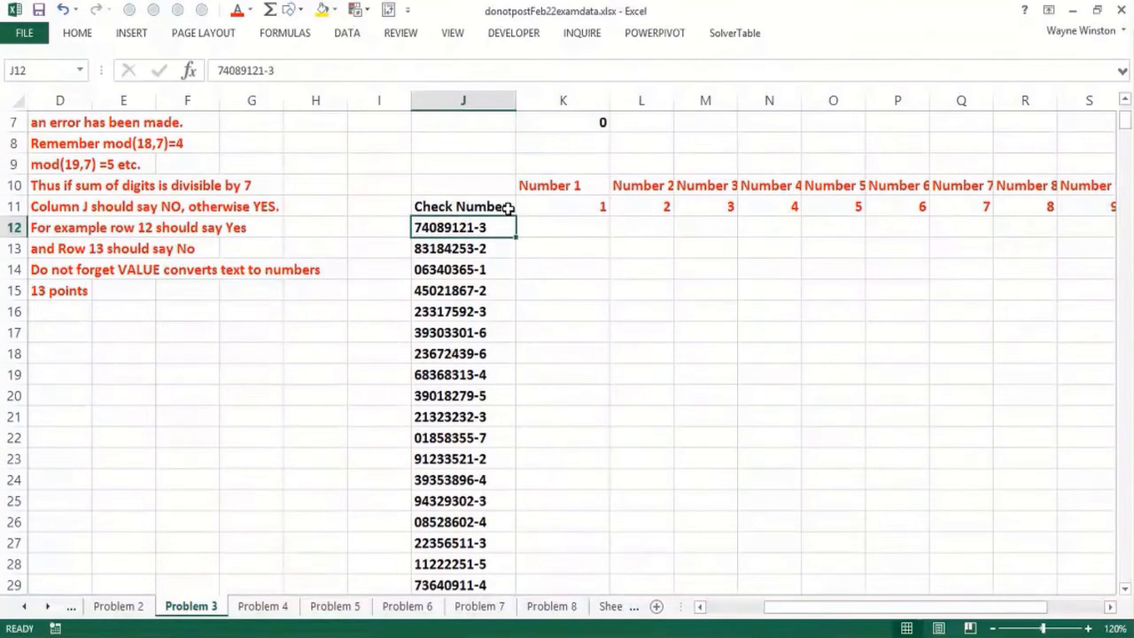
# Type the 'Pass check test' heading in I11 and widen column I to fit it.
pyautogui.press('Up')
pyautogui.press('Left')
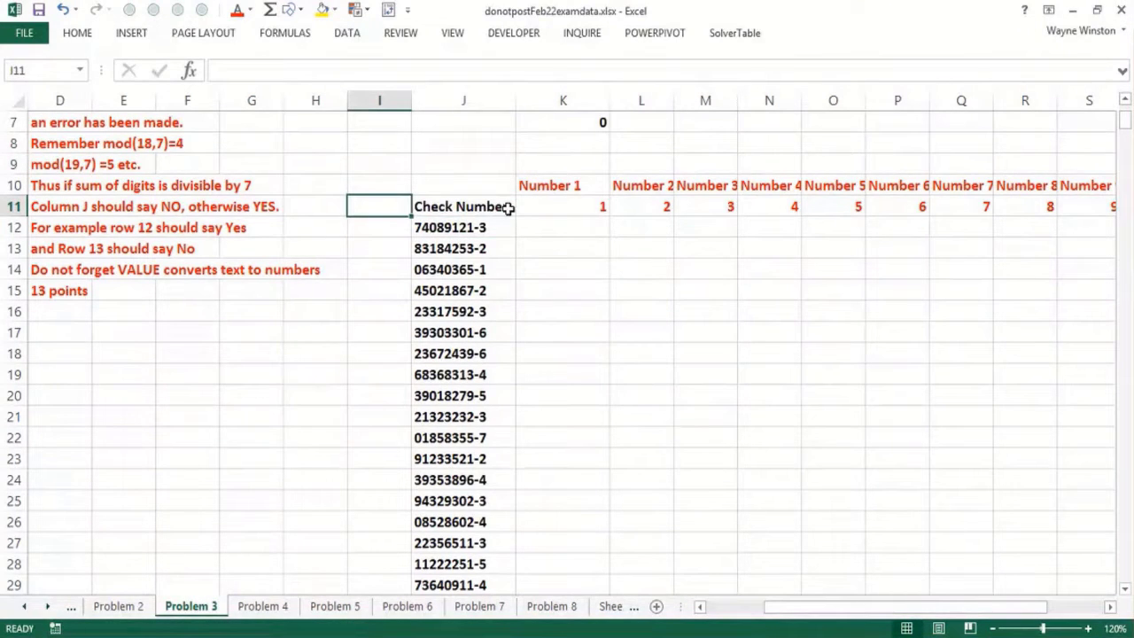
pyautogui.write('pASS che')
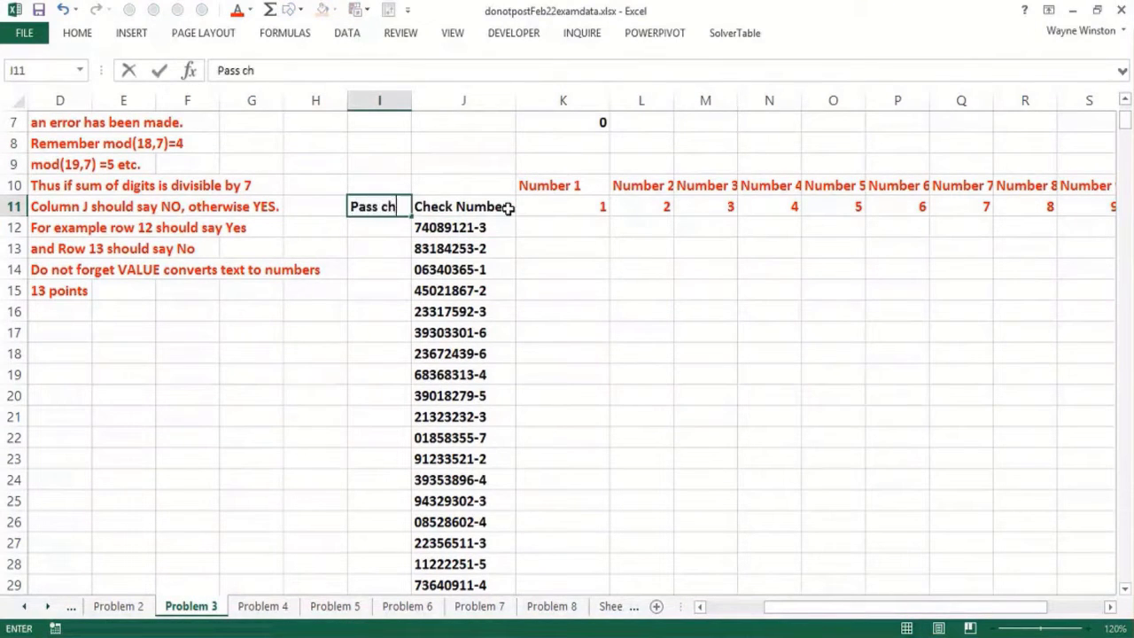
pyautogui.write('ck test')
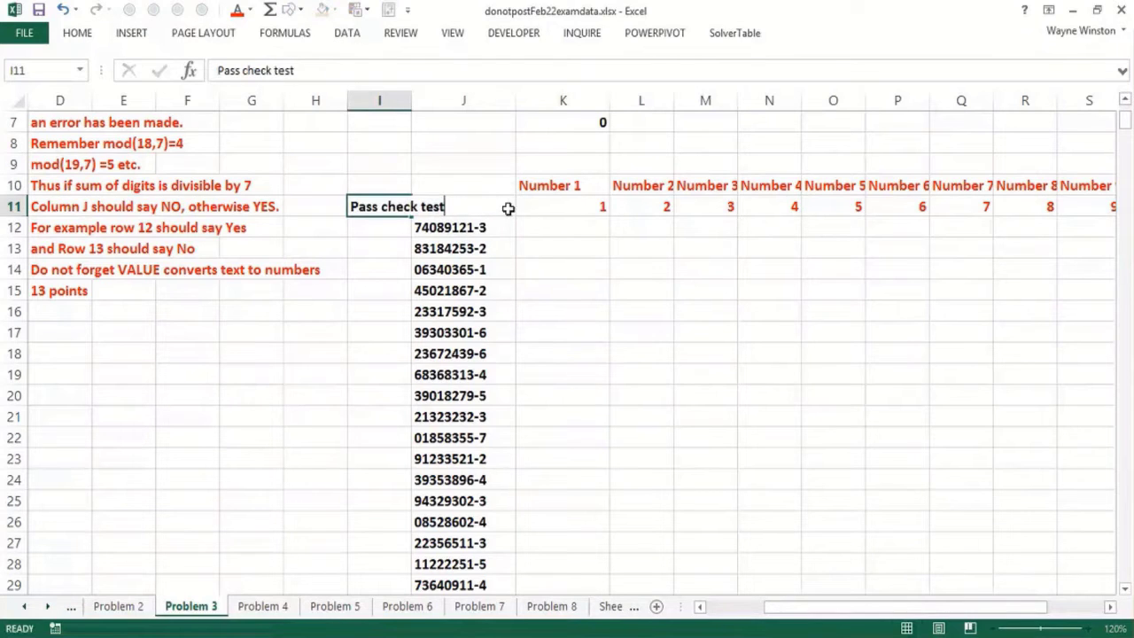
pyautogui.press('Return')
pyautogui.moveTo(411, 106); pyautogui.dragTo(442, 107)
pyautogui.click(583, 226)
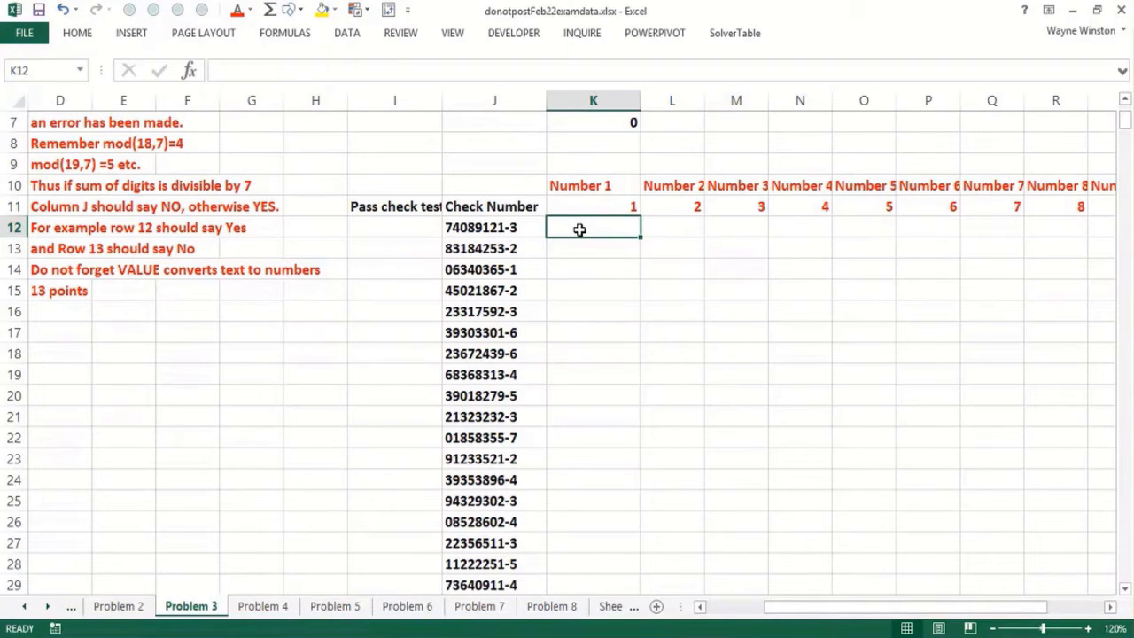
# Enter =MID($J12,K$11,1) in K12 to extract the first check digit, 7.
pyautogui.write('=mo')
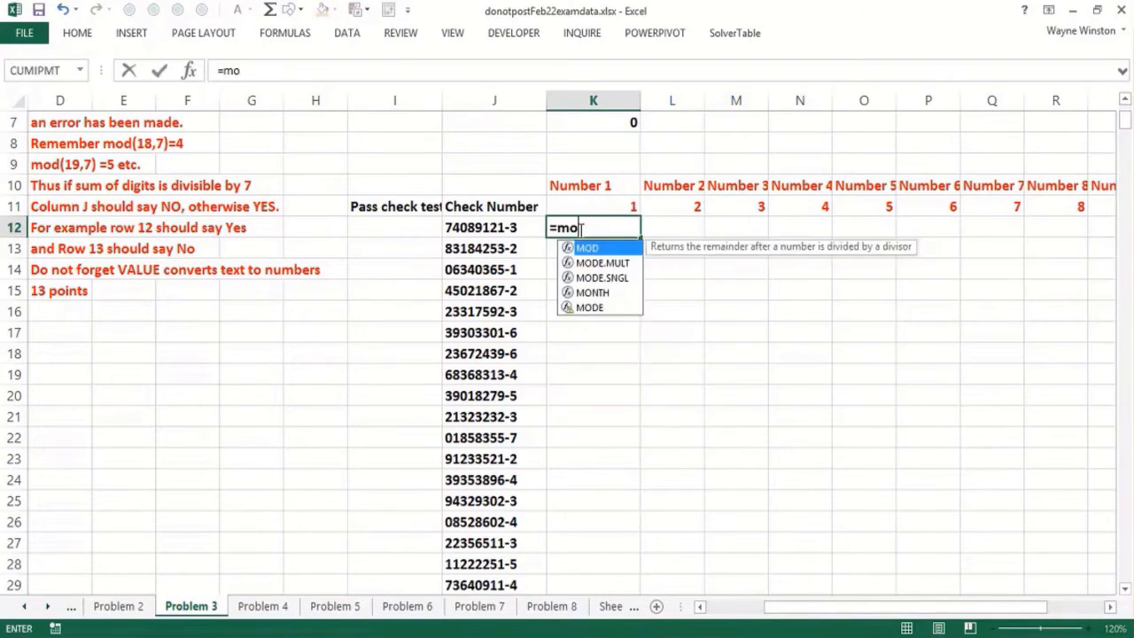
pyautogui.press('BackSpace')
pyautogui.write('id(')
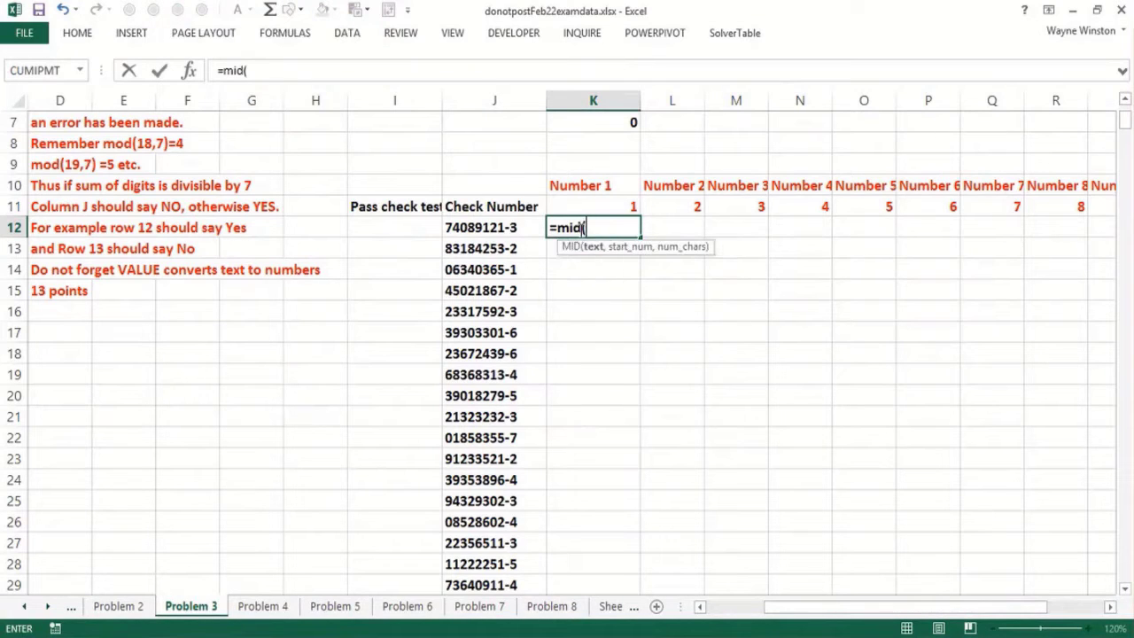
pyautogui.click(501, 230)
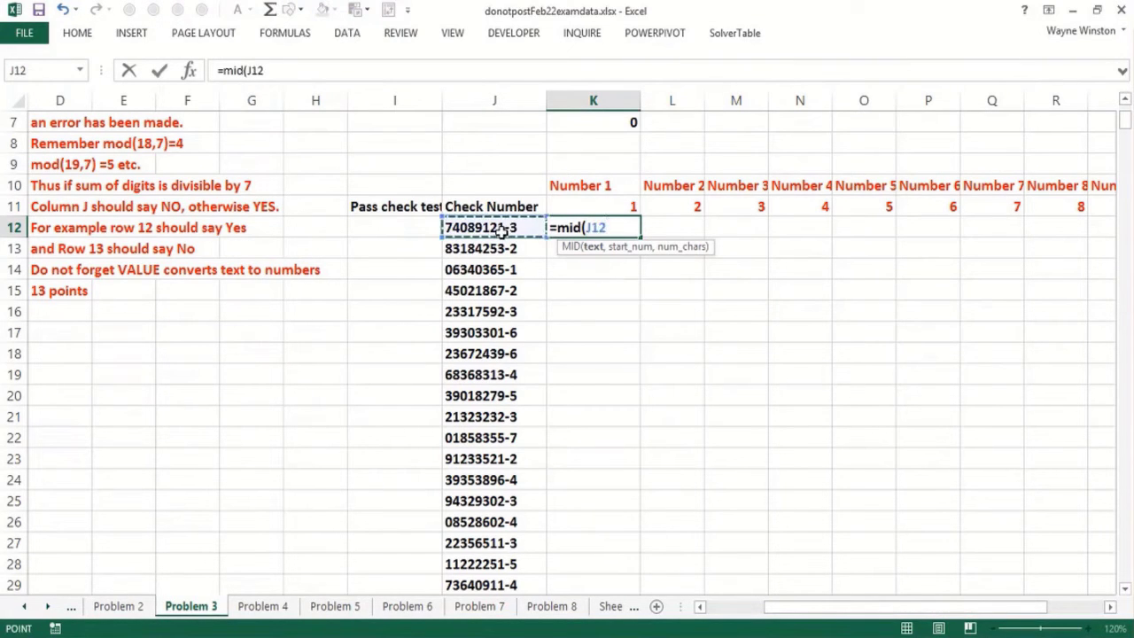
pyautogui.press('F4')
pyautogui.press('F4')
pyautogui.press('F4')
pyautogui.write(',')
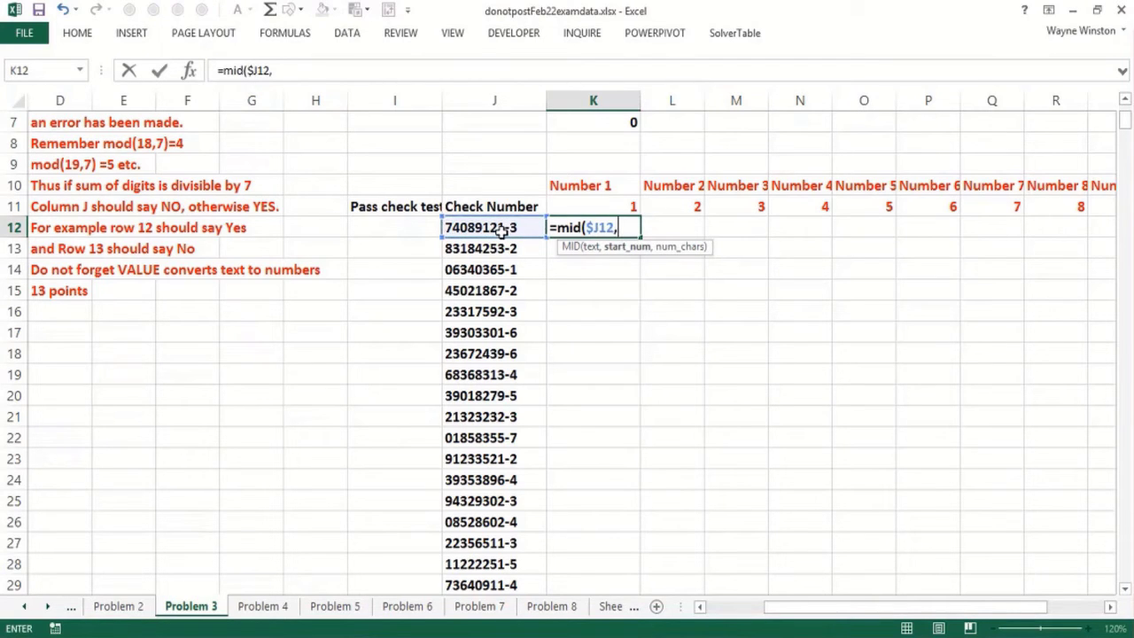
pyautogui.write('1')
pyautogui.write(',')
pyautogui.write('1')
pyautogui.press('BackSpace')
pyautogui.press('BackSpace')
pyautogui.press('BackSpace')
pyautogui.click(585, 205)
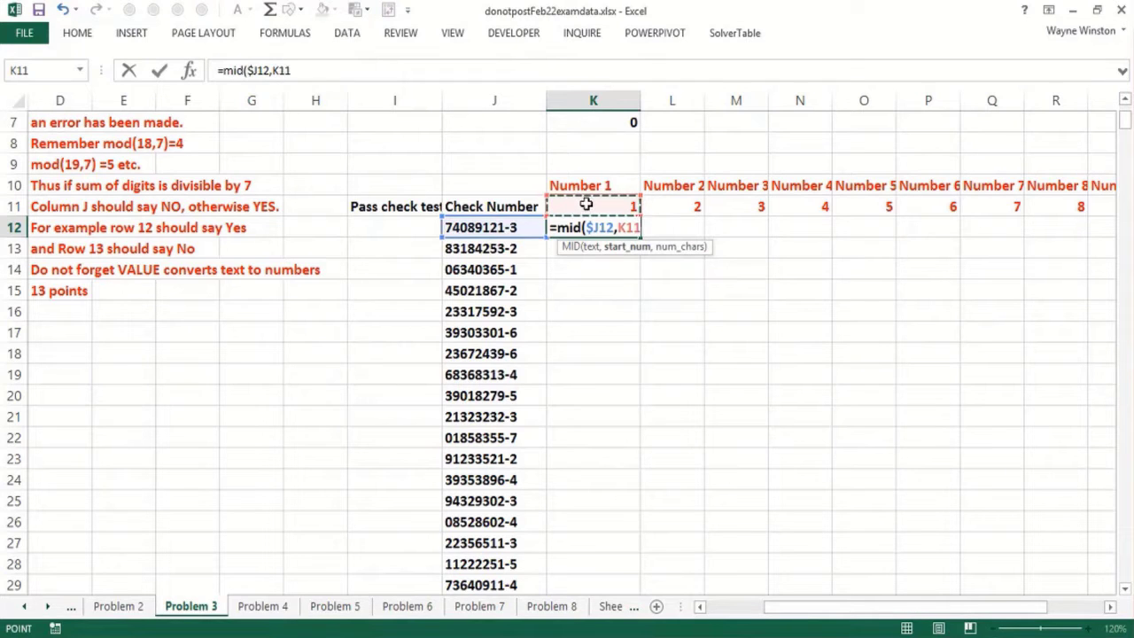
pyautogui.press('F4')
pyautogui.press('F4')
pyautogui.write(',1)')
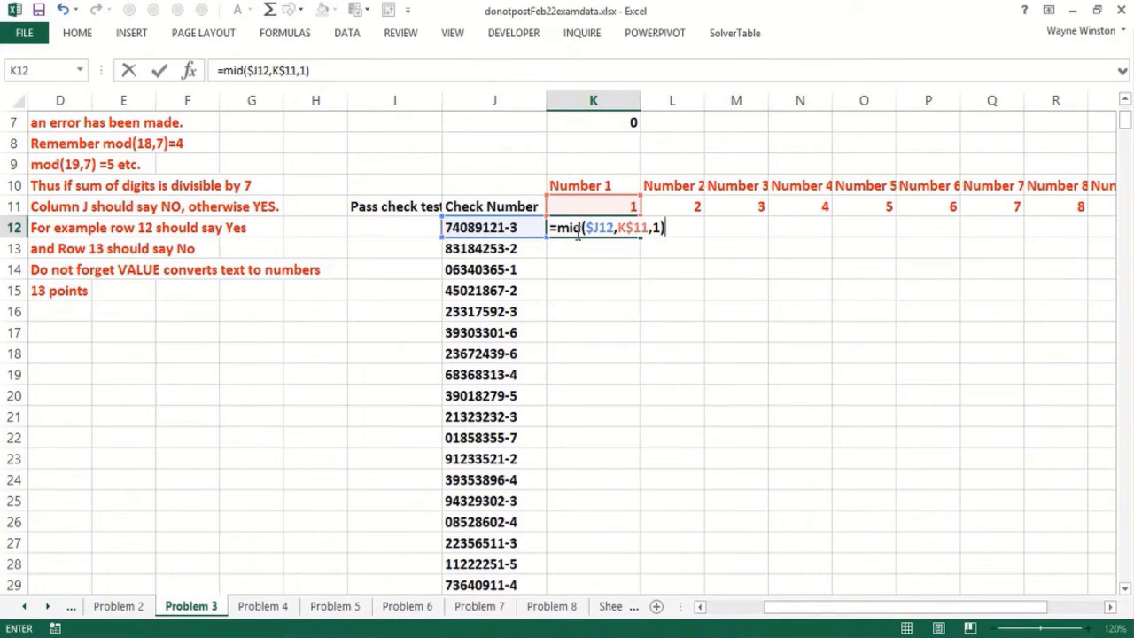
pyautogui.press('Return')
# Wrap K12's formula in VALUE so it reads =VALUE(MID($J12,K$11,1)).
pyautogui.click(576, 231)
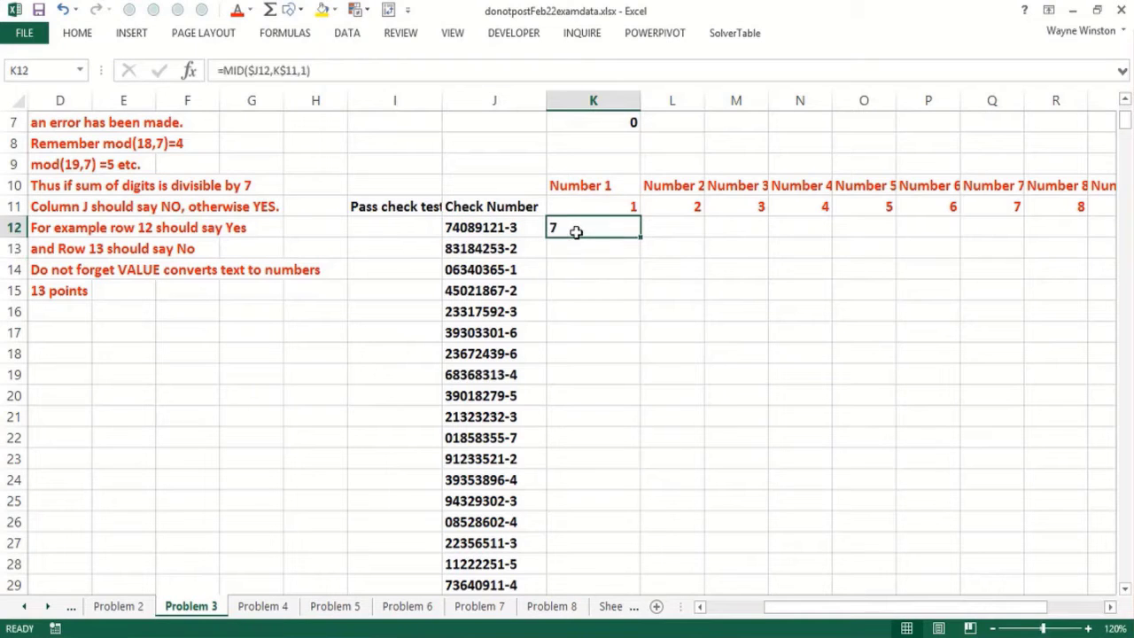
pyautogui.doubleClick(576, 231)
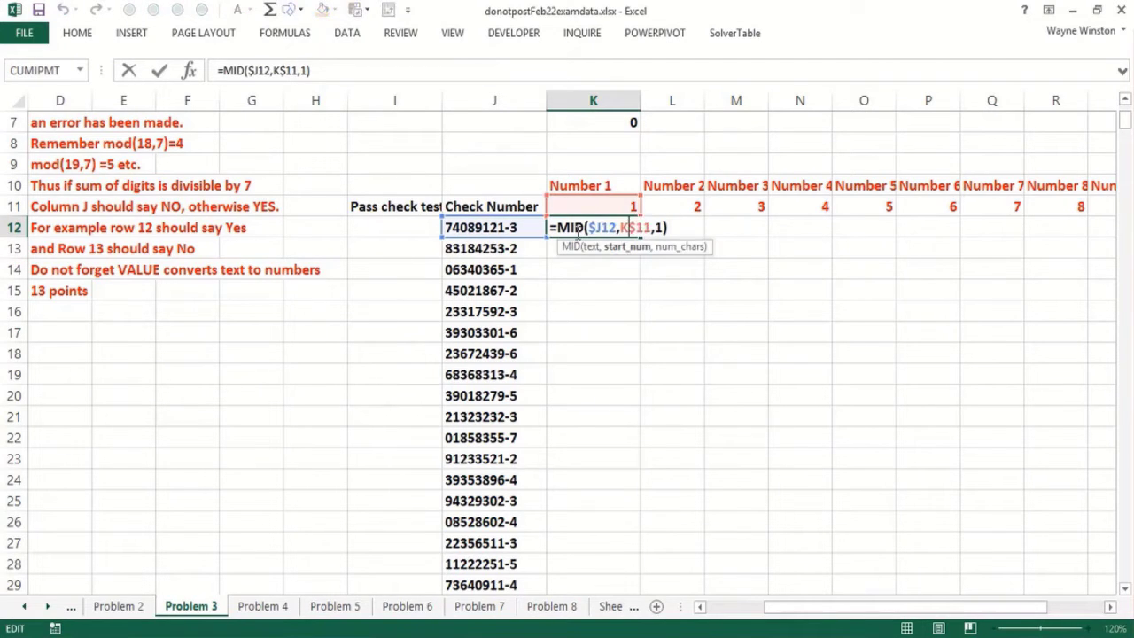
pyautogui.press('Left')
pyautogui.press('Left')
pyautogui.press('Left')
pyautogui.press('Left')
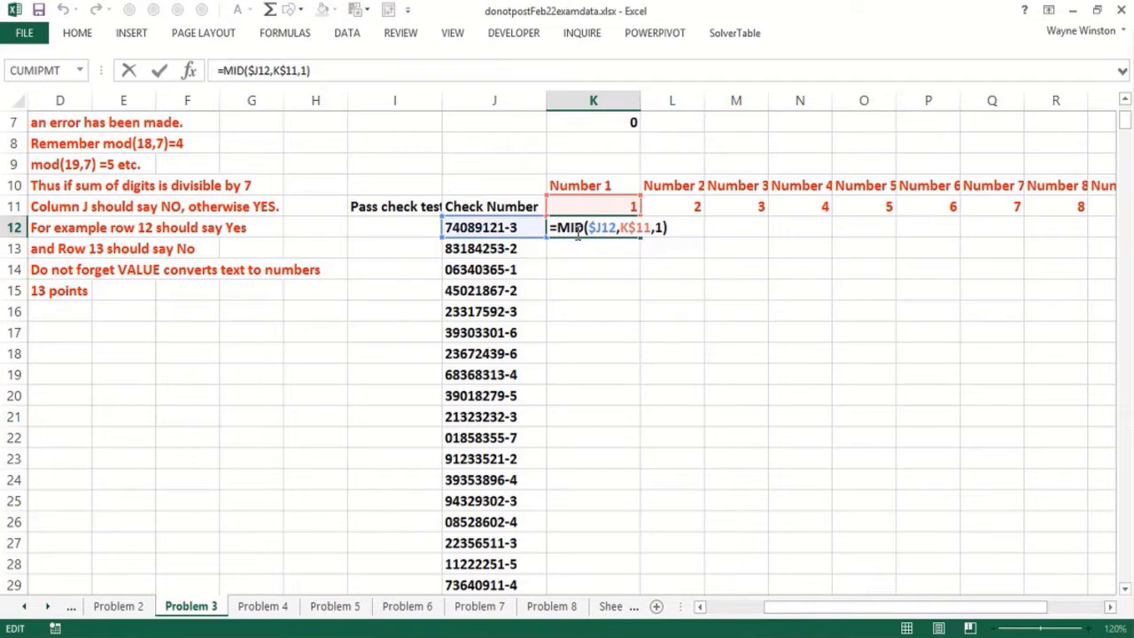
pyautogui.write('value(')
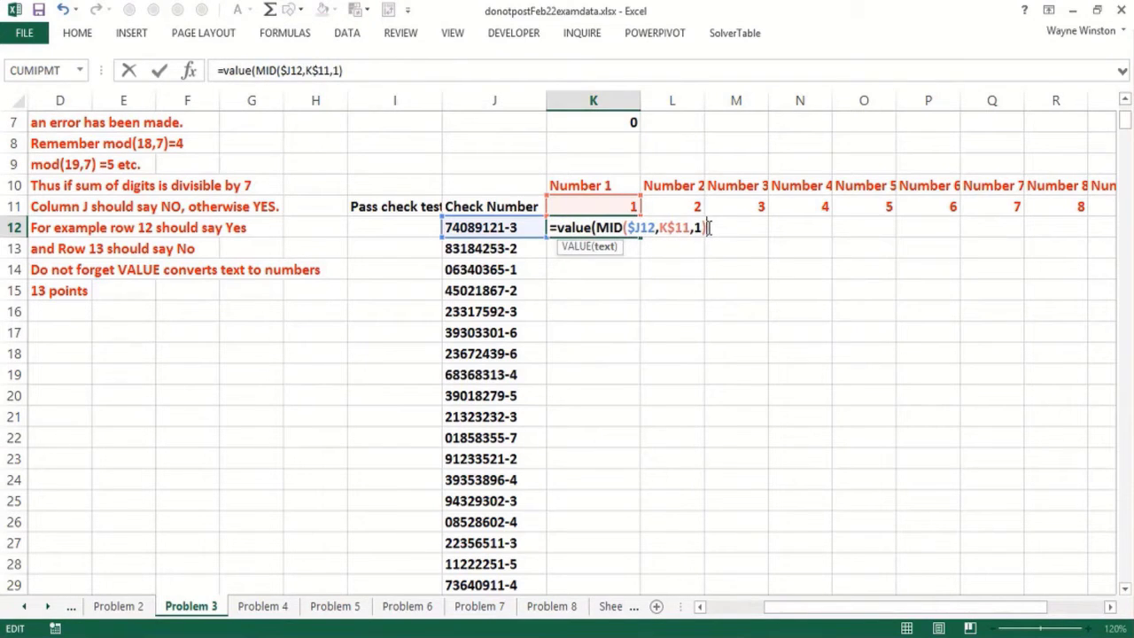
pyautogui.write(')')
pyautogui.press('Return')
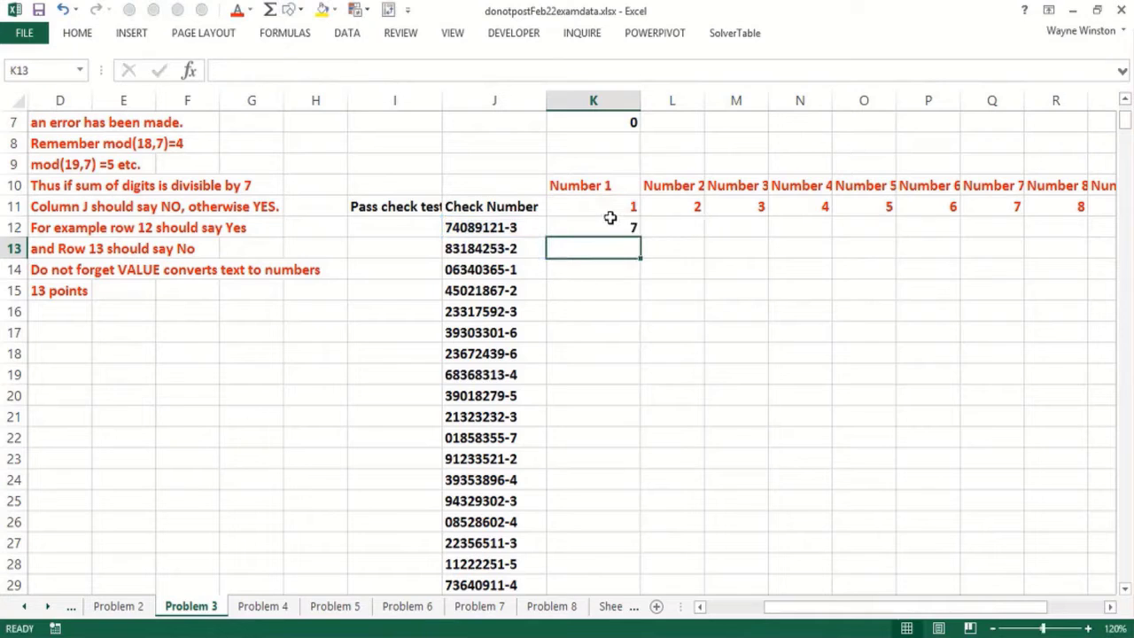
# Copy the digit formula across row 12 to S12, giving 7,4,0,8,9,1,2,1 and #VALUE! in S12.
pyautogui.click(609, 217)
pyautogui.moveTo(641, 235); pyautogui.dragTo(721, 256)
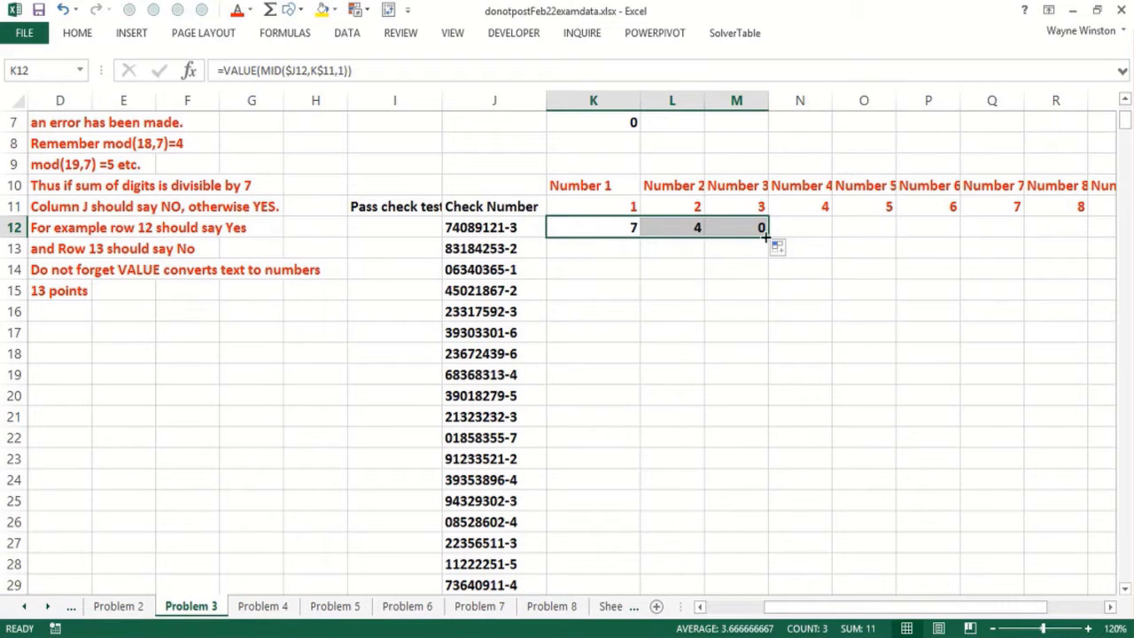
pyautogui.moveTo(772, 236); pyautogui.dragTo(932, 249)
pyautogui.click(923, 229)
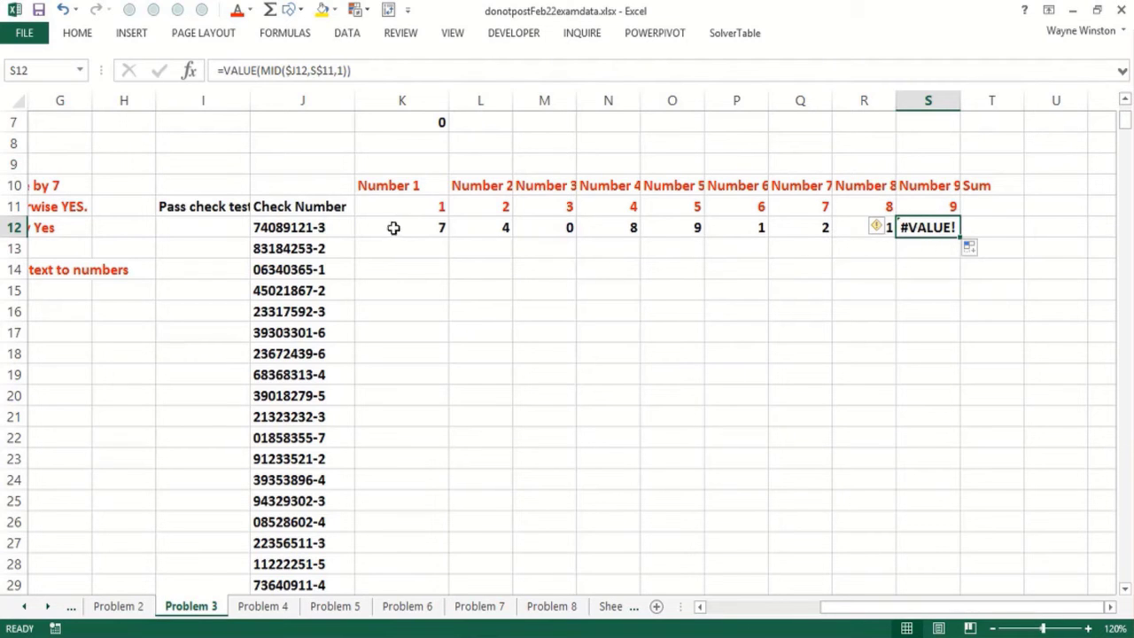
# Replace S12's formula with =RIGHT(J12,1) to take the check number's last character.
pyautogui.doubleClick(941, 229)
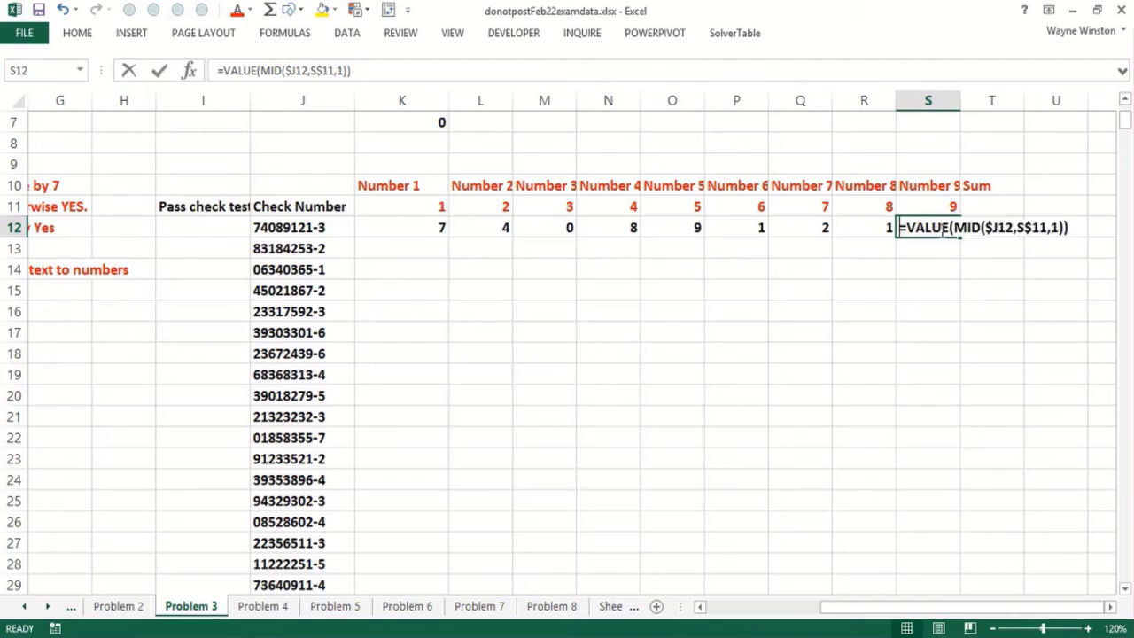
pyautogui.press('Escape')
pyautogui.write('=right(')
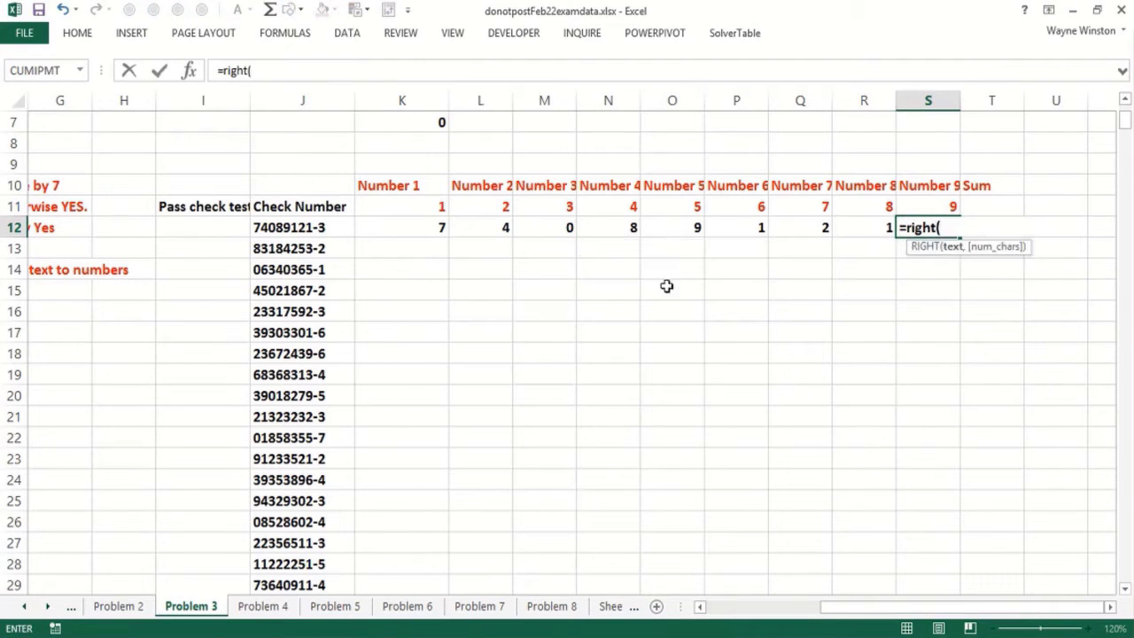
pyautogui.click(277, 228)
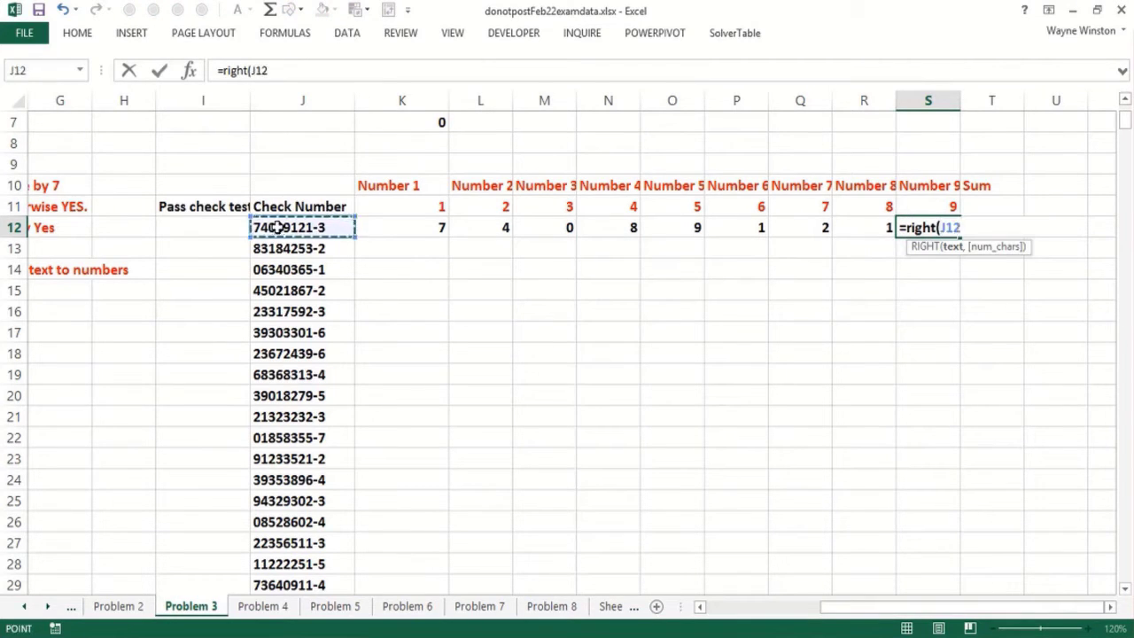
pyautogui.write(',1)')
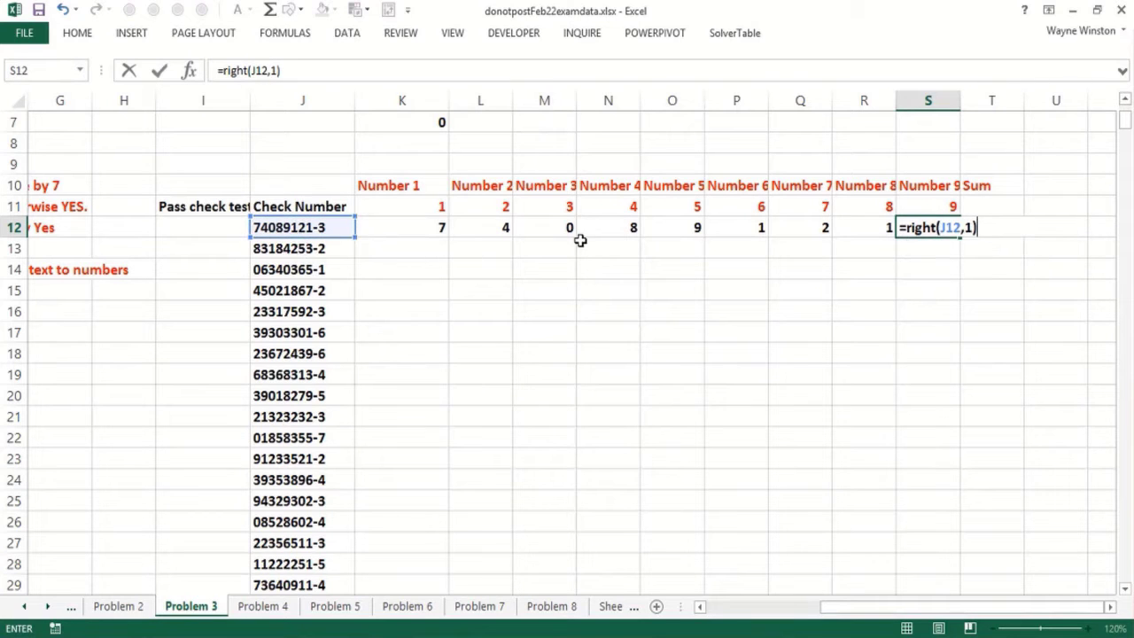
pyautogui.press('Return')
# Wrap S12 in VALUE so =VALUE(RIGHT(J12,1)) returns the number 3.
pyautogui.press('Up')
pyautogui.press('F2')
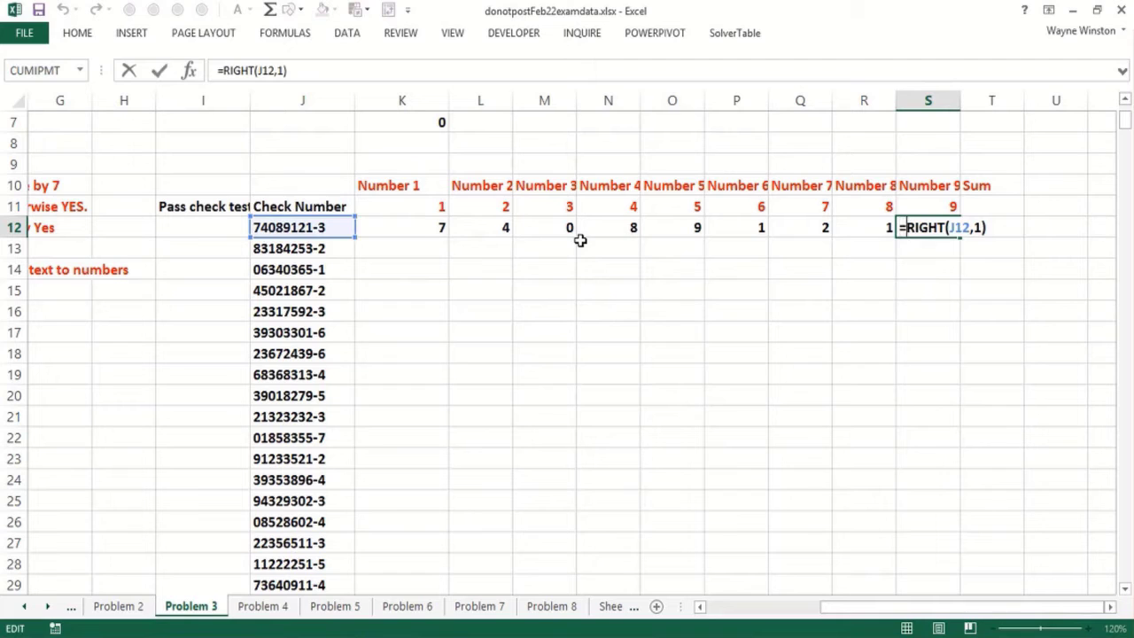
pyautogui.write('value')
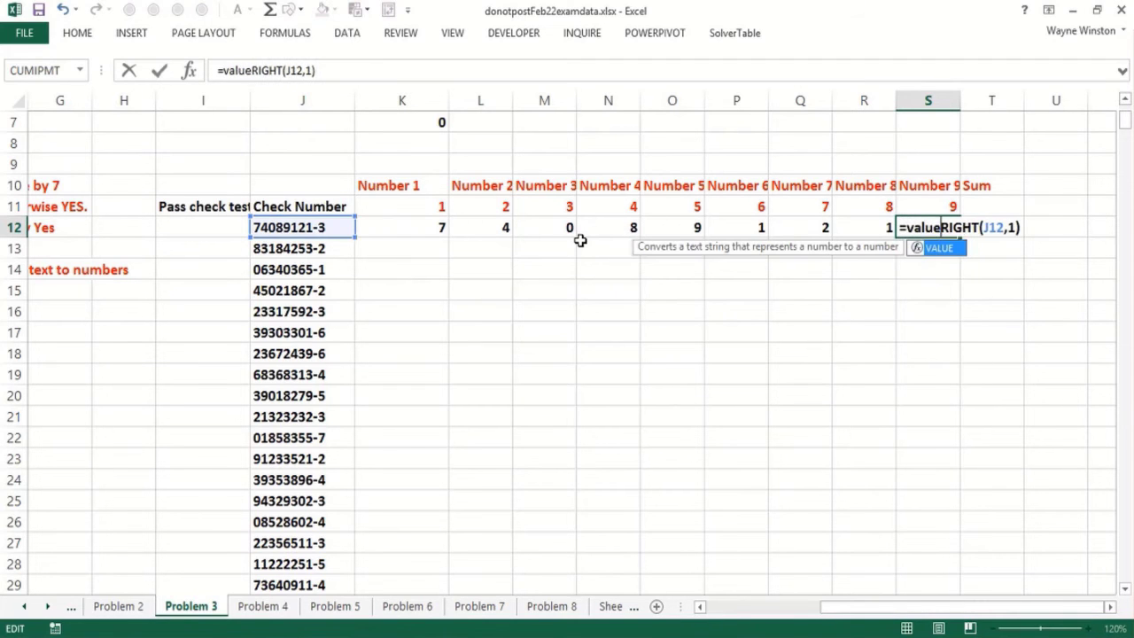
pyautogui.write('(')
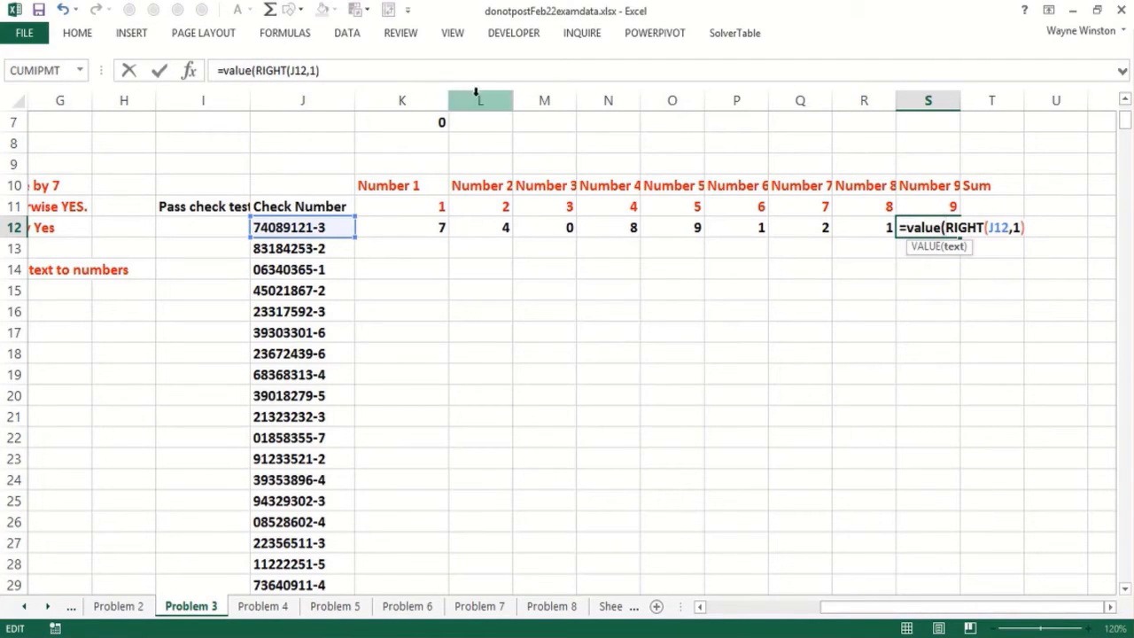
pyautogui.click(344, 69)
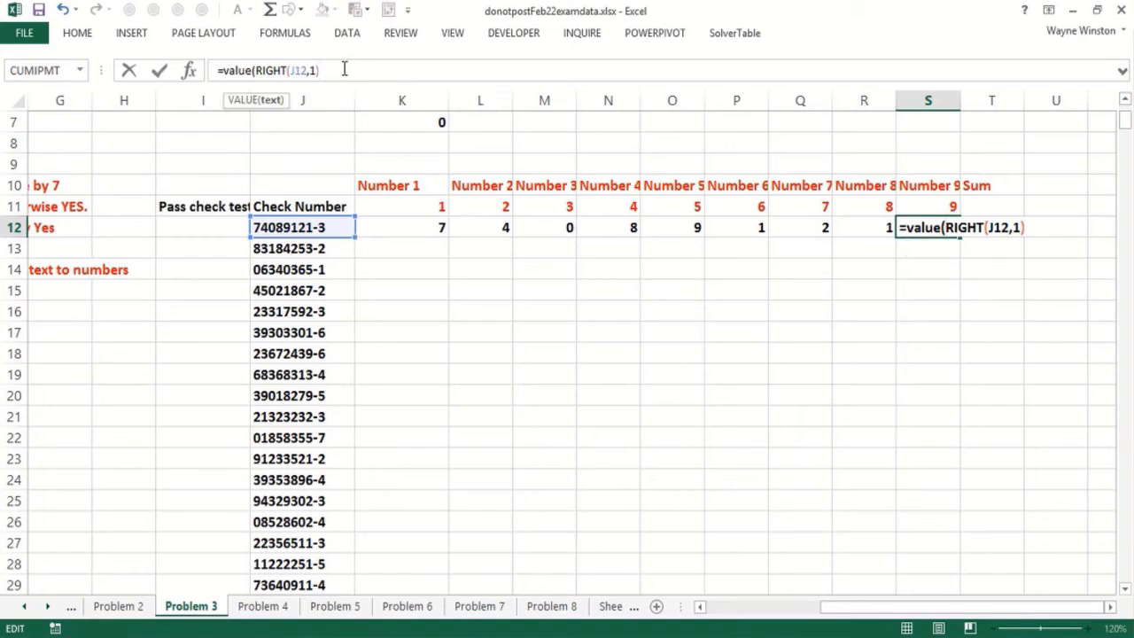
pyautogui.press('Return')
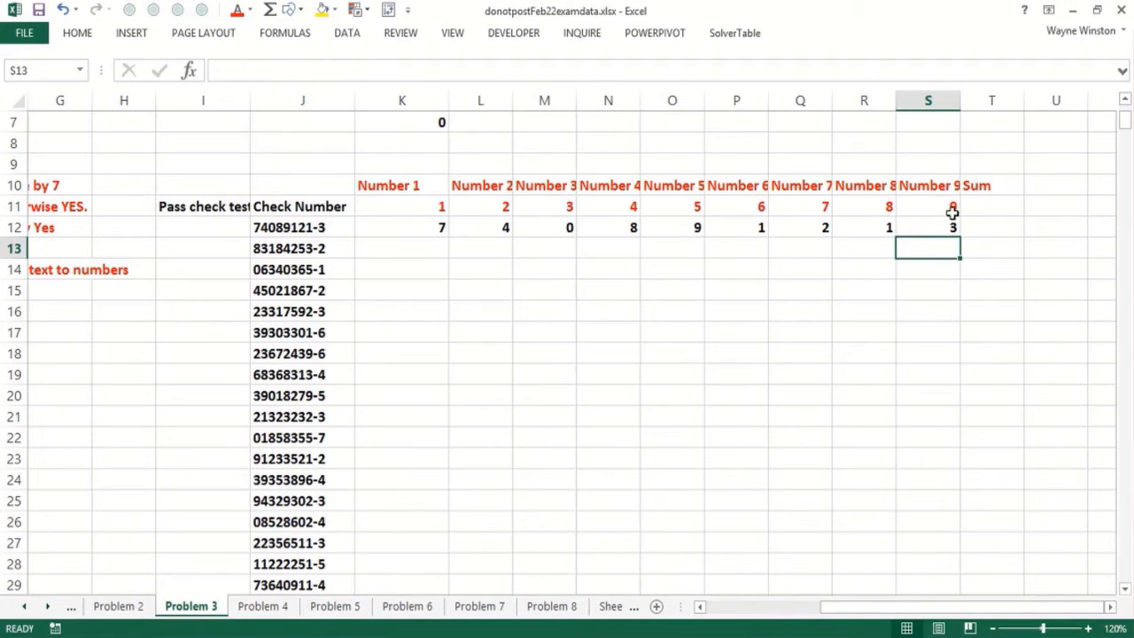
# Enter =SUM(K12:S12) in T12, totalling the nine digits to 35.
pyautogui.click(980, 223)
pyautogui.write('=s')
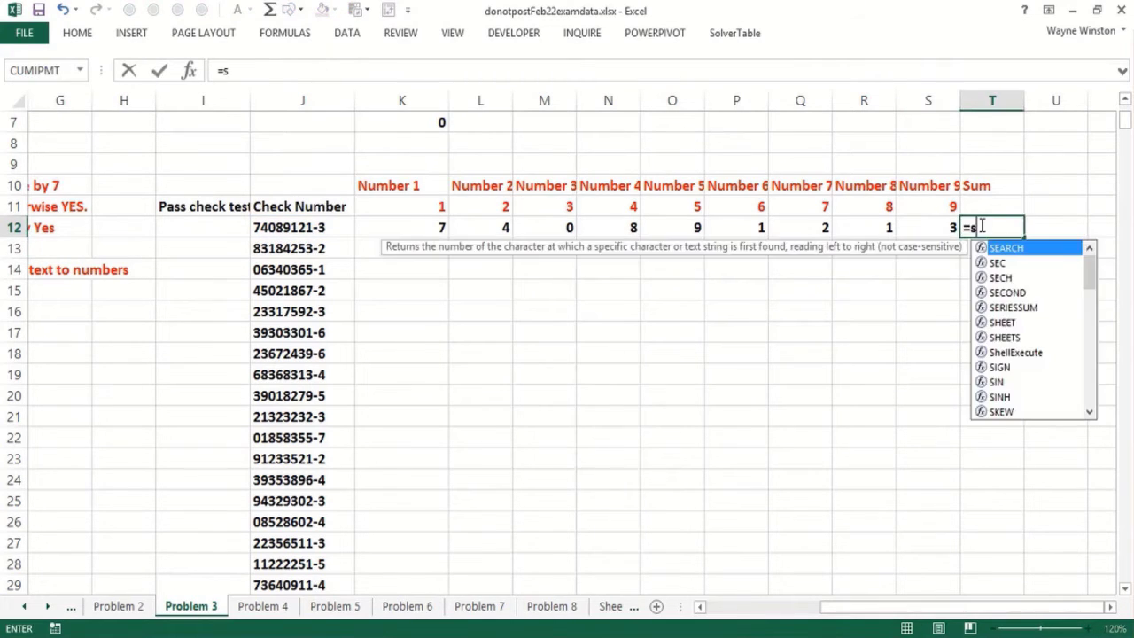
pyautogui.write('um(')
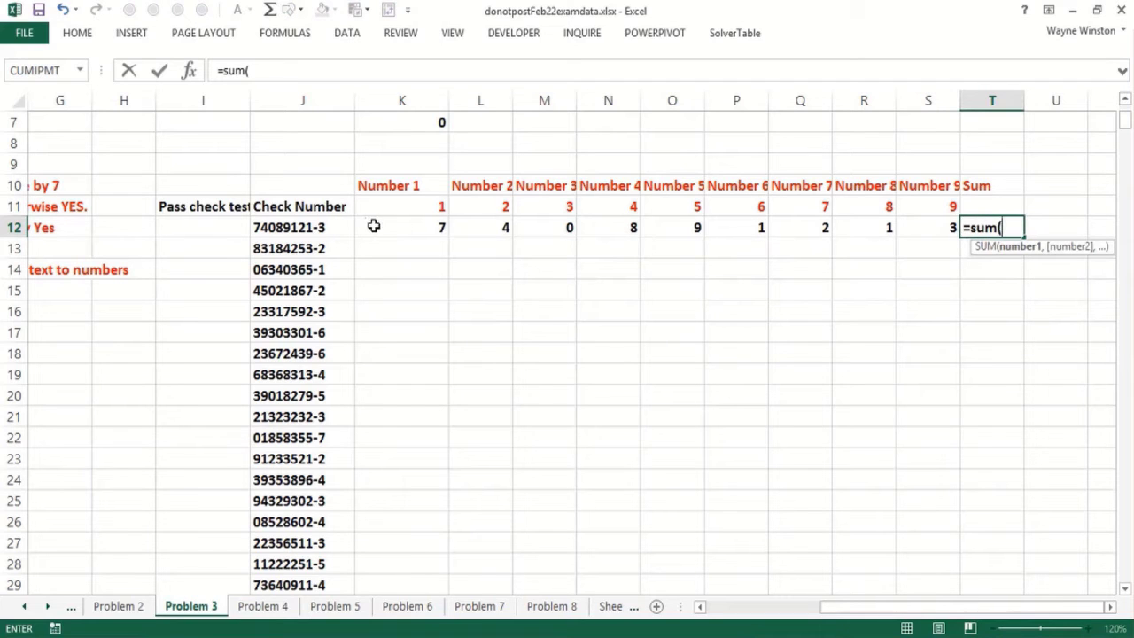
pyautogui.moveTo(374, 227); pyautogui.dragTo(924, 227)
pyautogui.write(')')
pyautogui.press('Return')
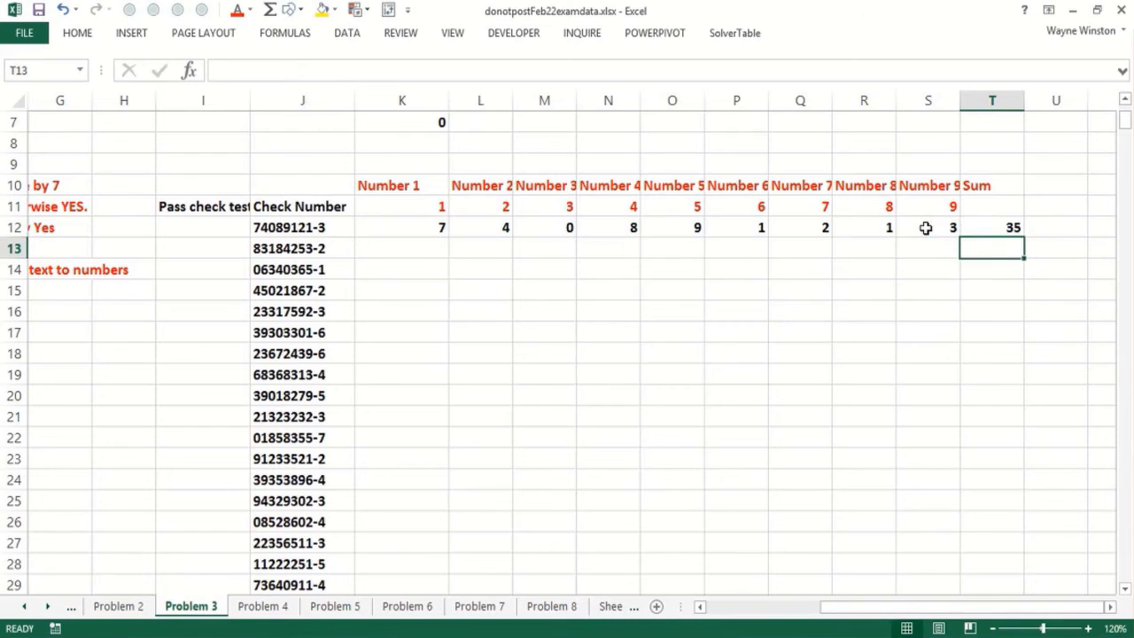
# Copy the K12:T12 digit and sum formulas down for every check number.
pyautogui.moveTo(433, 230); pyautogui.dragTo(1015, 243)
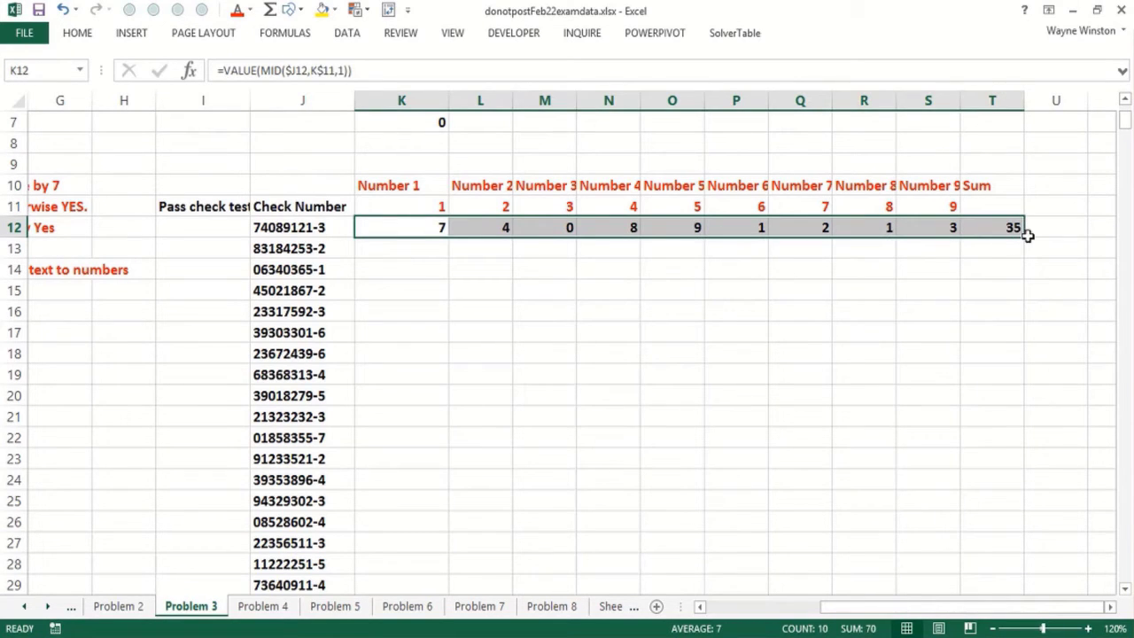
pyautogui.doubleClick(1024, 235)
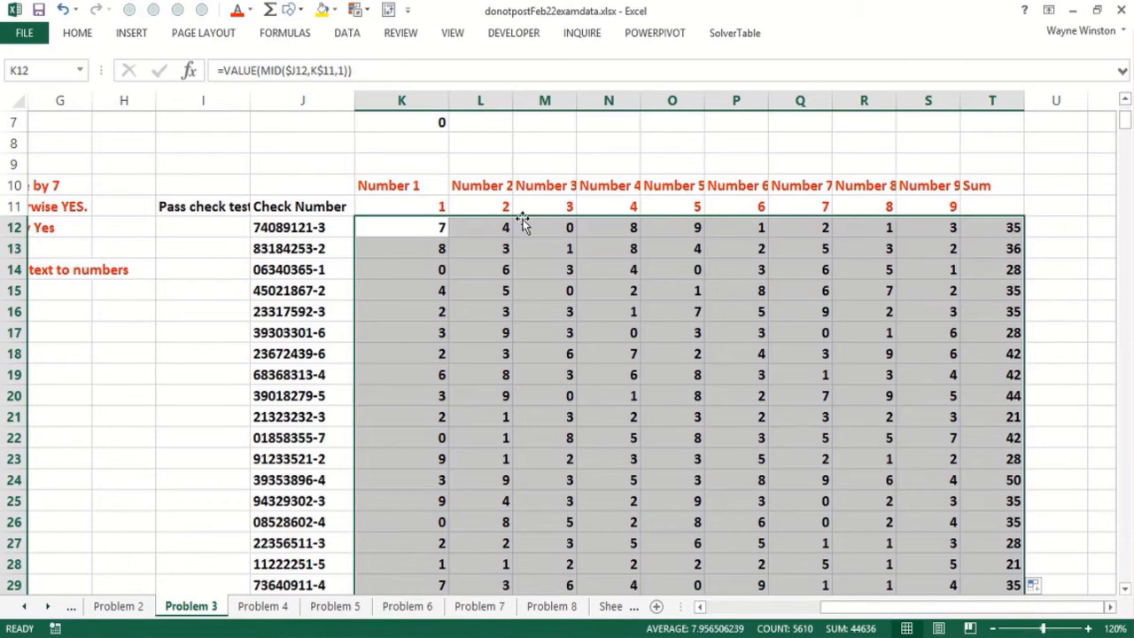
pyautogui.scroll(2, 510, 220)
pyautogui.hotkey('shift', 'BackSpace')
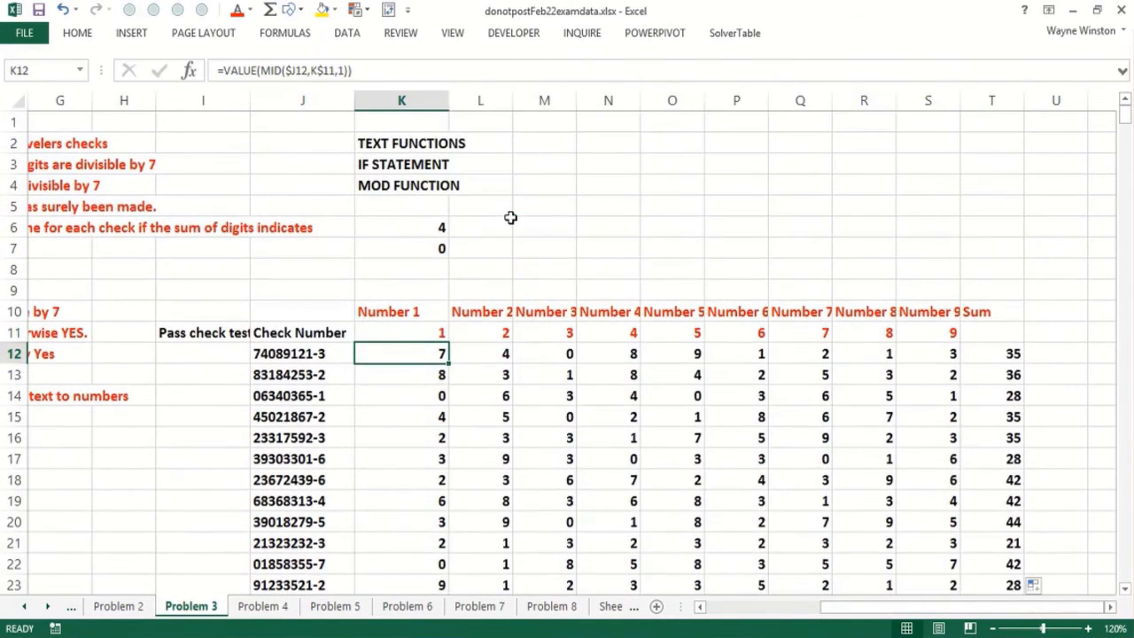
# Enter =IF(MOD(T12,7)=0,"pass","fail") in I12.
pyautogui.press('Left')
pyautogui.press('Left')
pyautogui.press('Left')
pyautogui.press('Left')
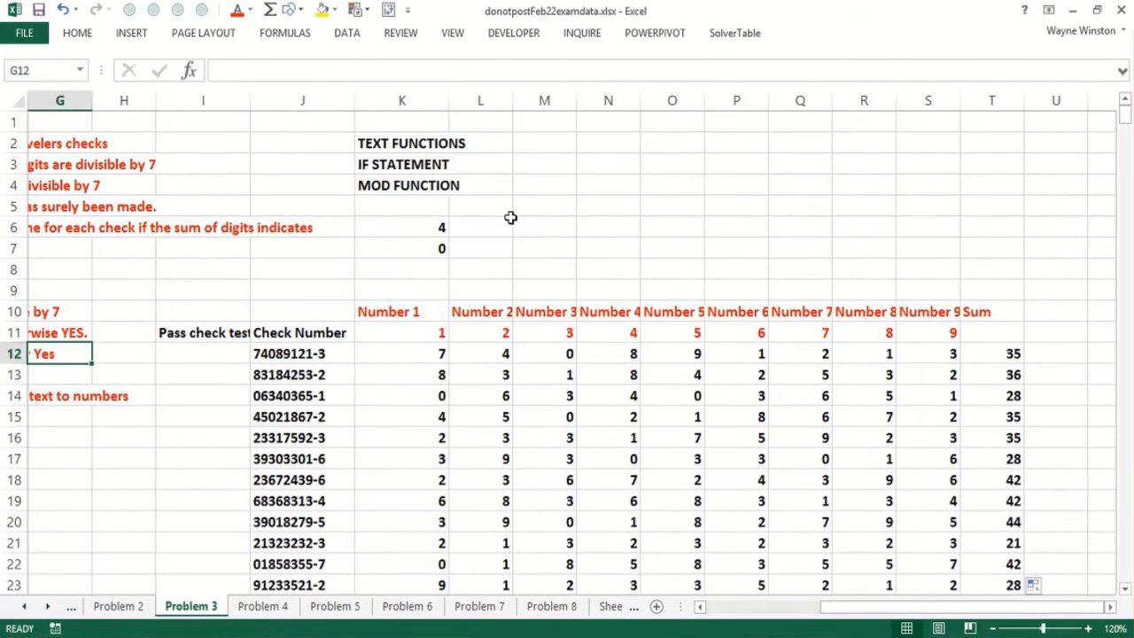
pyautogui.press('Right')
pyautogui.press('Right')
pyautogui.write('=')
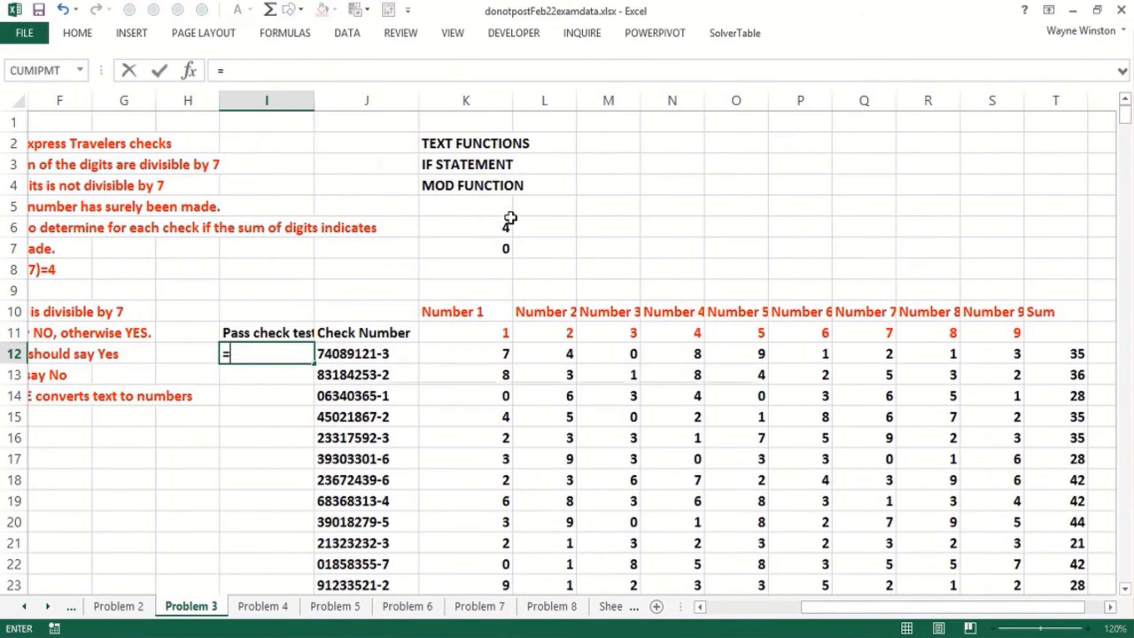
pyautogui.write('if(mod')
pyautogui.press('Return')
pyautogui.press('Return')
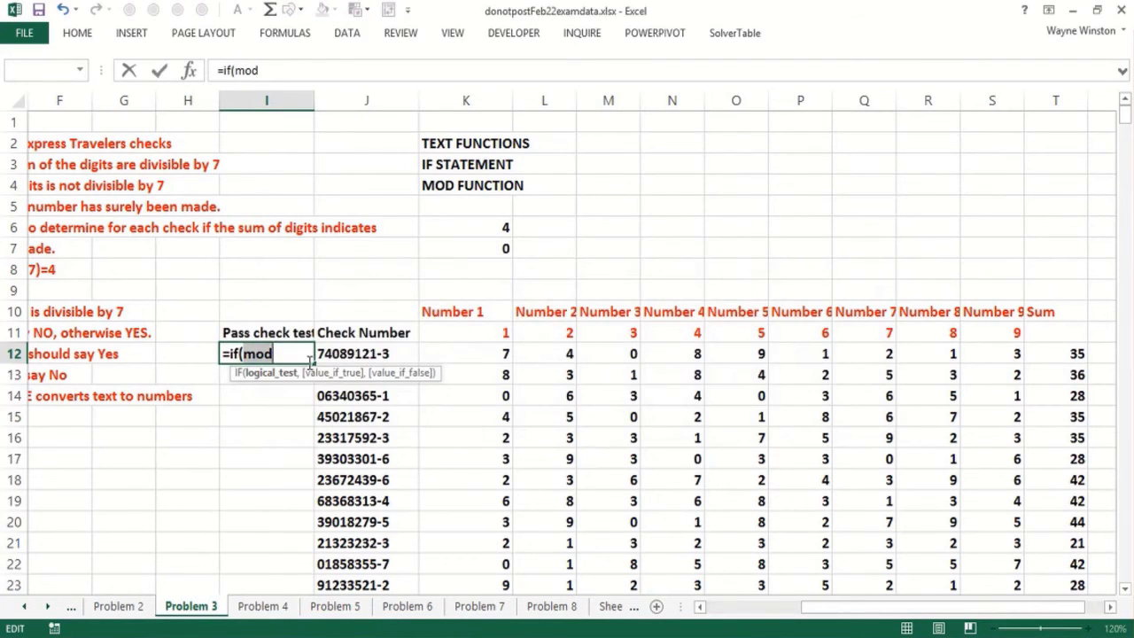
pyautogui.write('(')
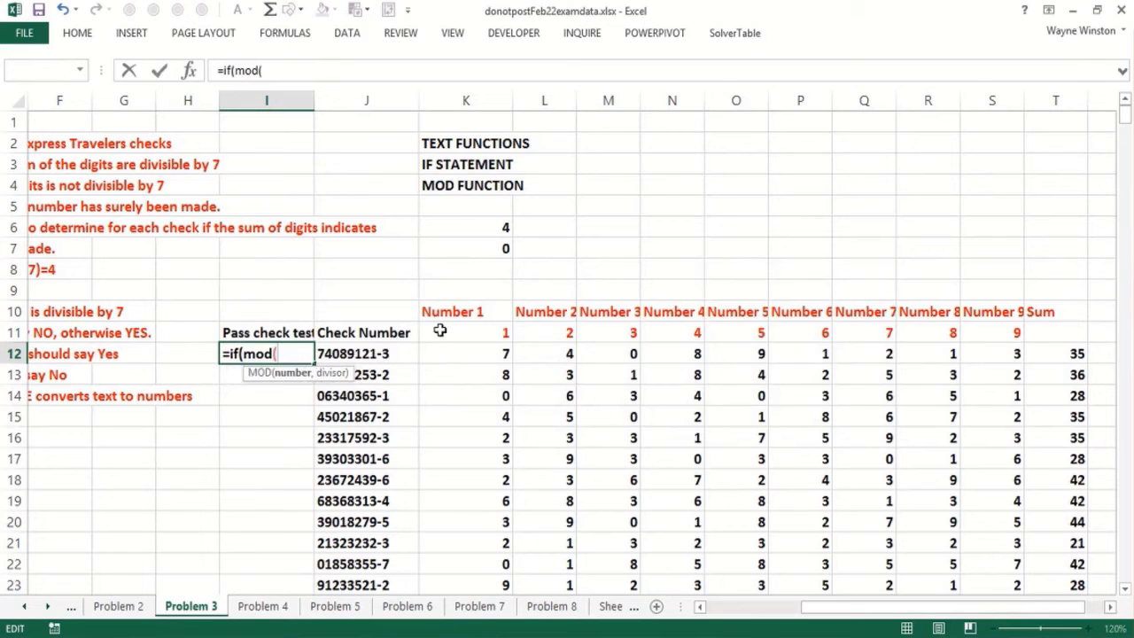
pyautogui.click(1047, 351)
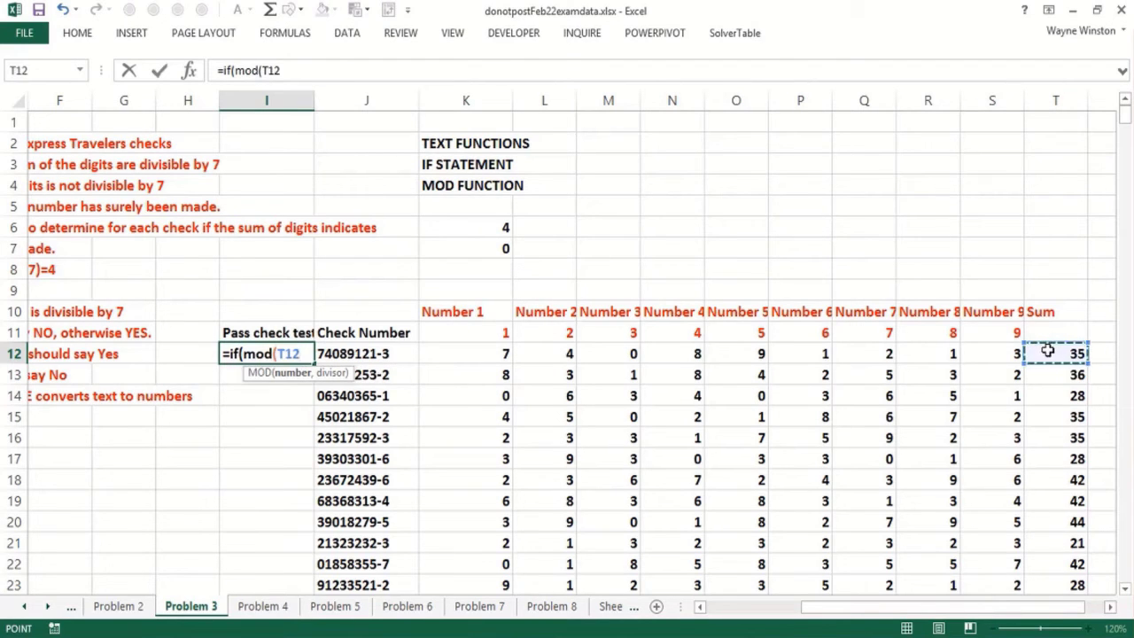
pyautogui.write(',7)')
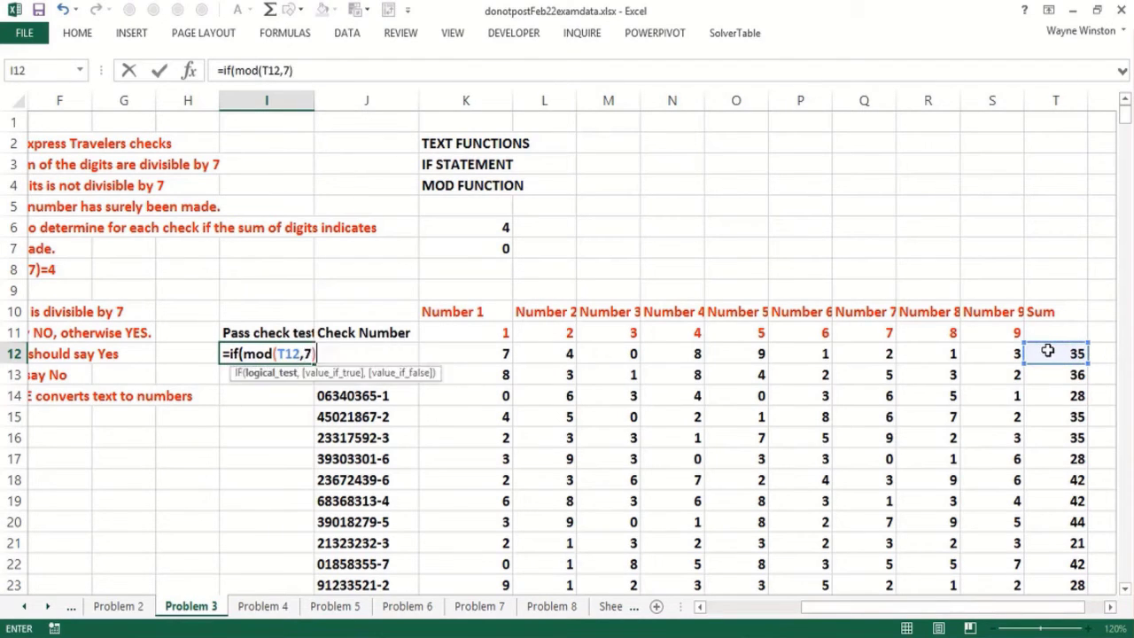
pyautogui.write('=0,"pass')
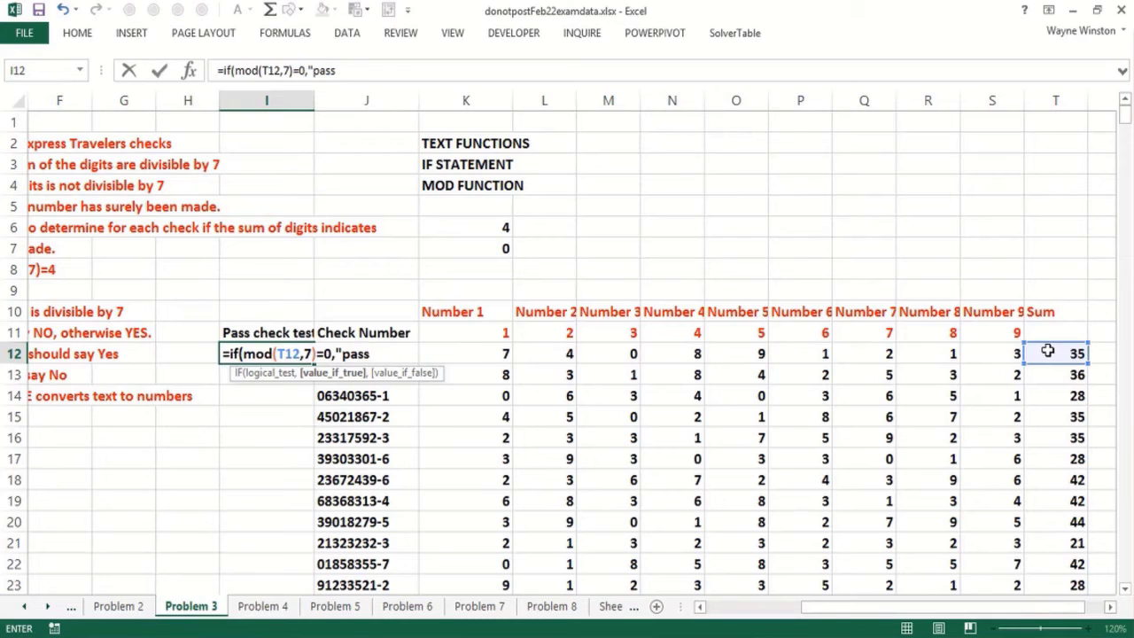
pyautogui.write('","fail")')
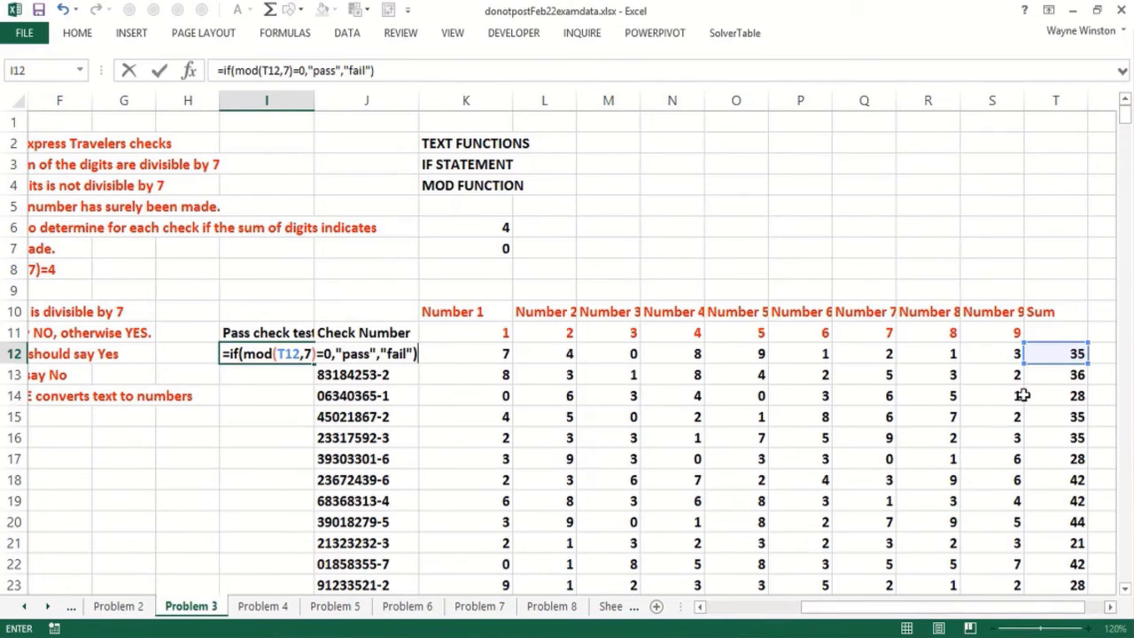
pyautogui.press('Return')
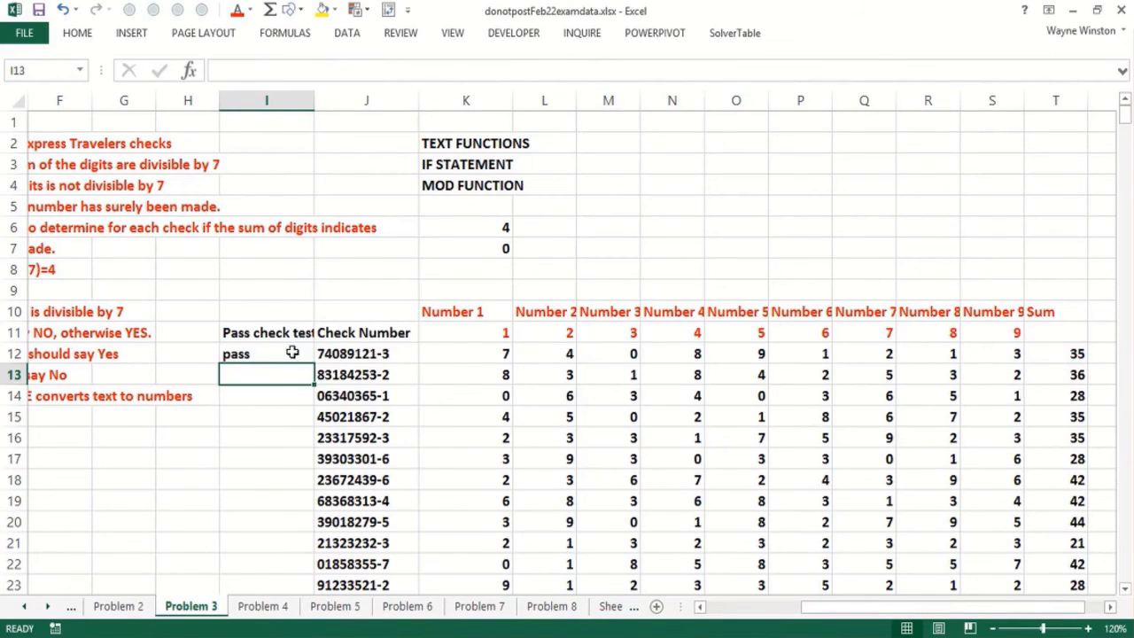
# Copy the pass/fail formula down column I and spot-check the sums in T15 and T18.
pyautogui.click(280, 355)
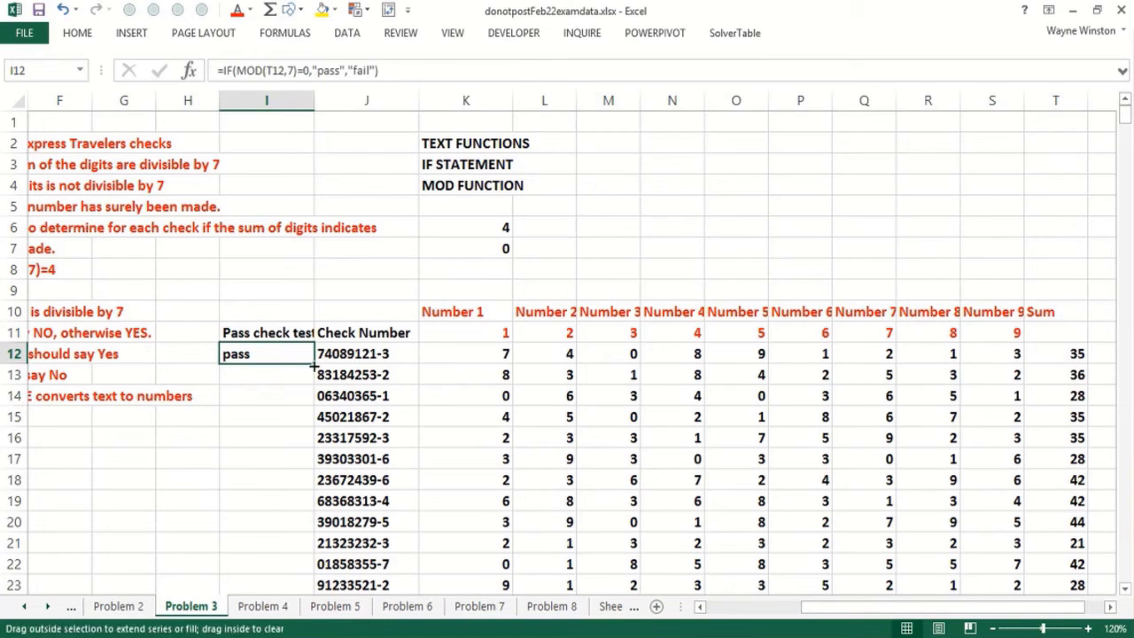
pyautogui.doubleClick(314, 364)
pyautogui.click(293, 396)
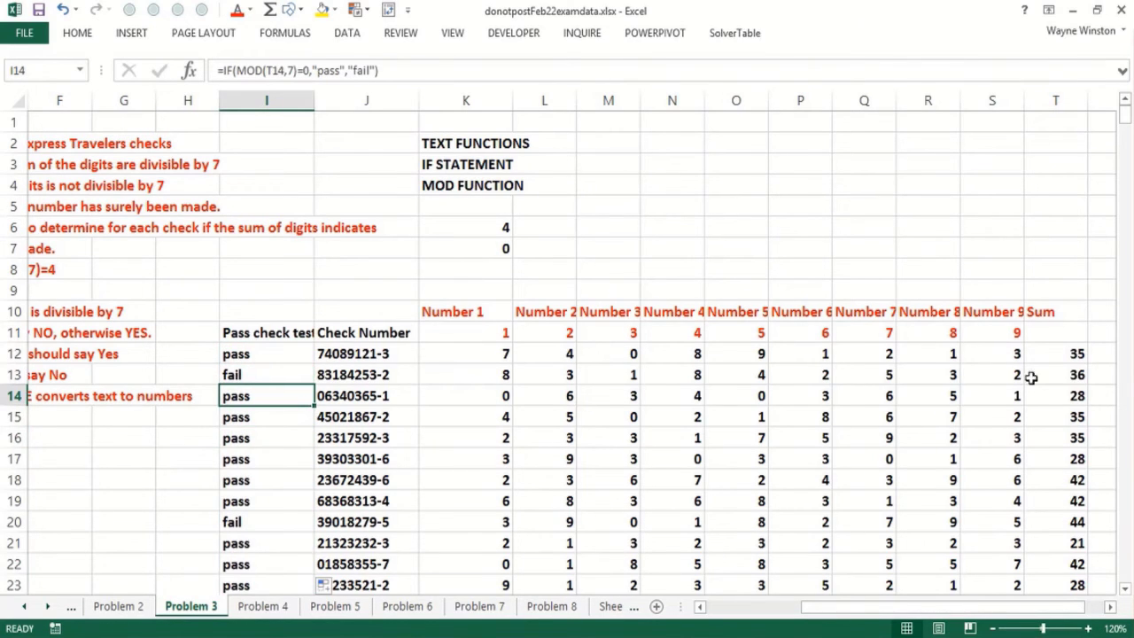
pyautogui.click(1074, 418)
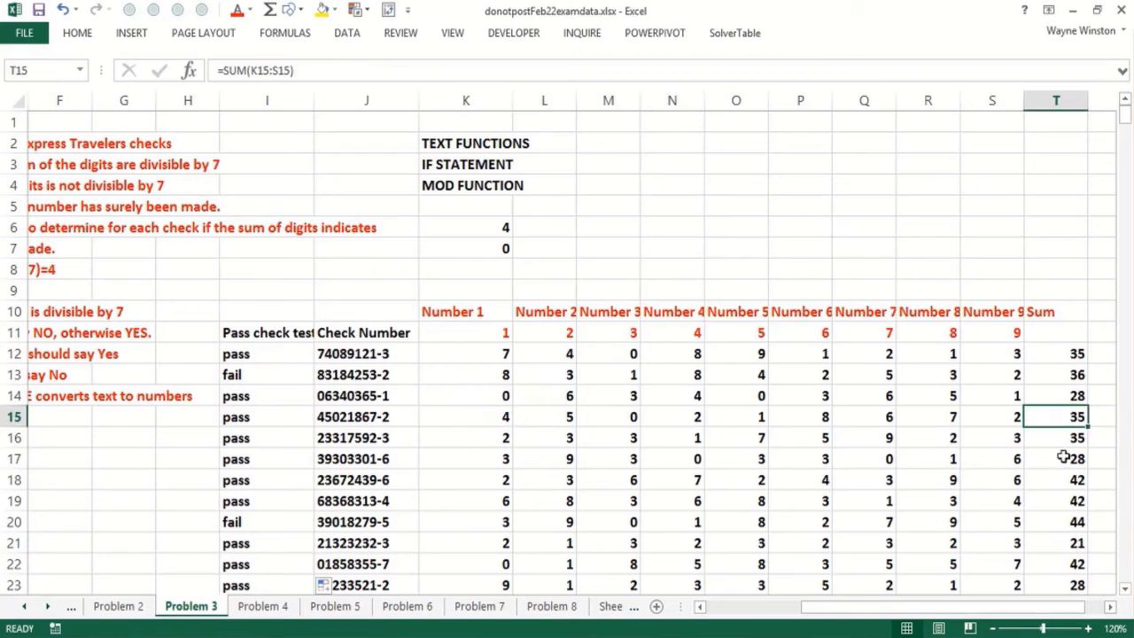
pyautogui.click(1060, 483)
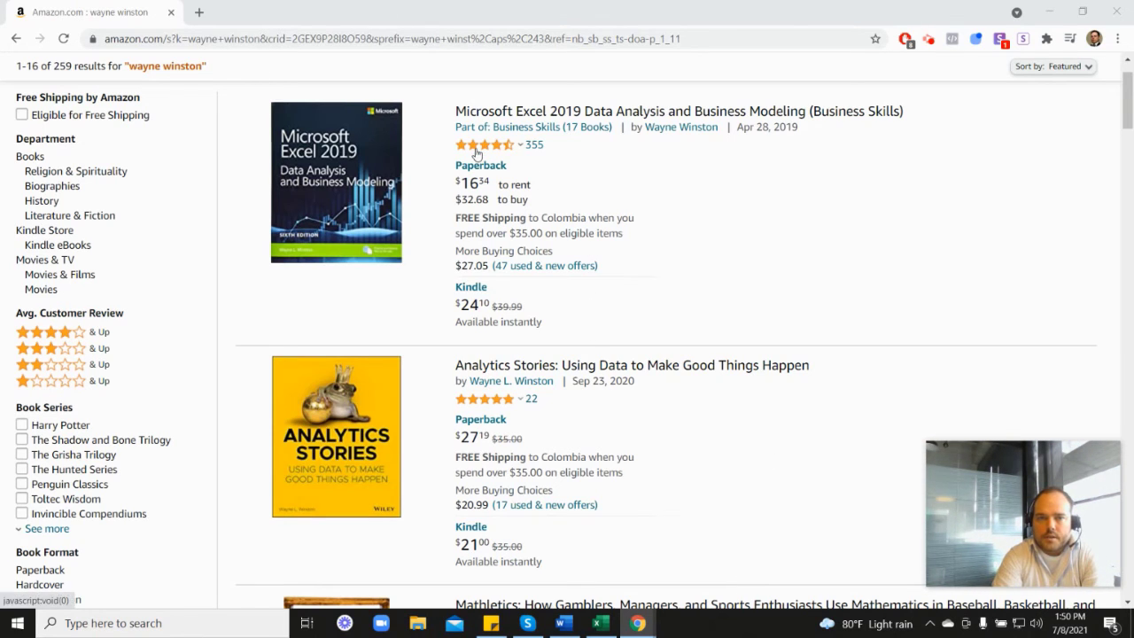
pyautogui.moveTo(486, 153)
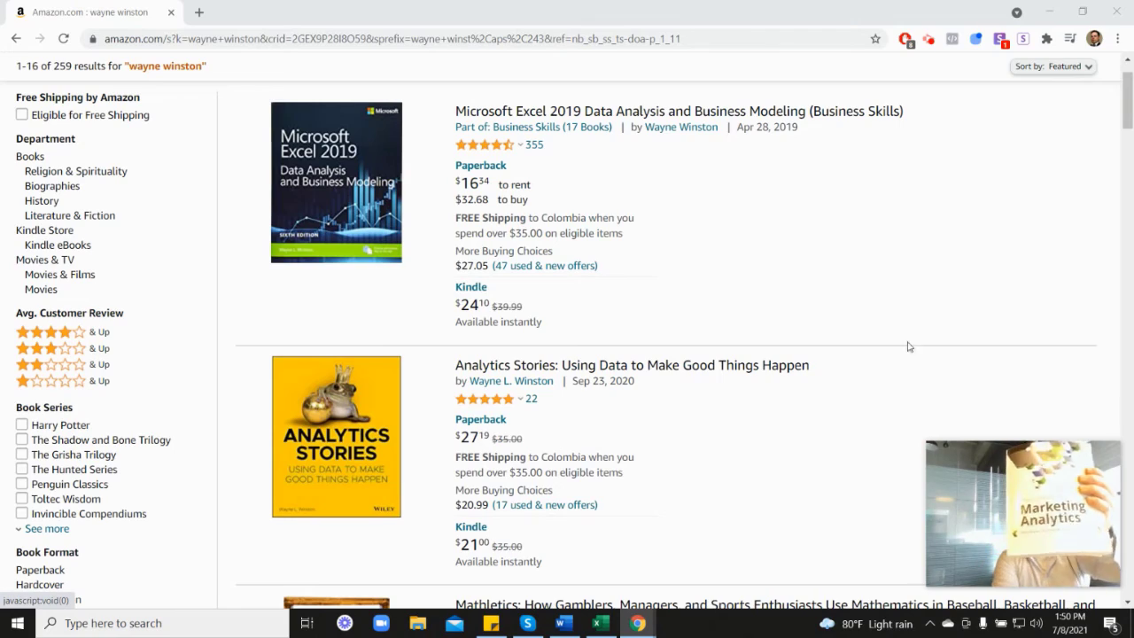
pyautogui.scroll(-5, 972, 362)
pyautogui.scroll(-2, 496, 418)
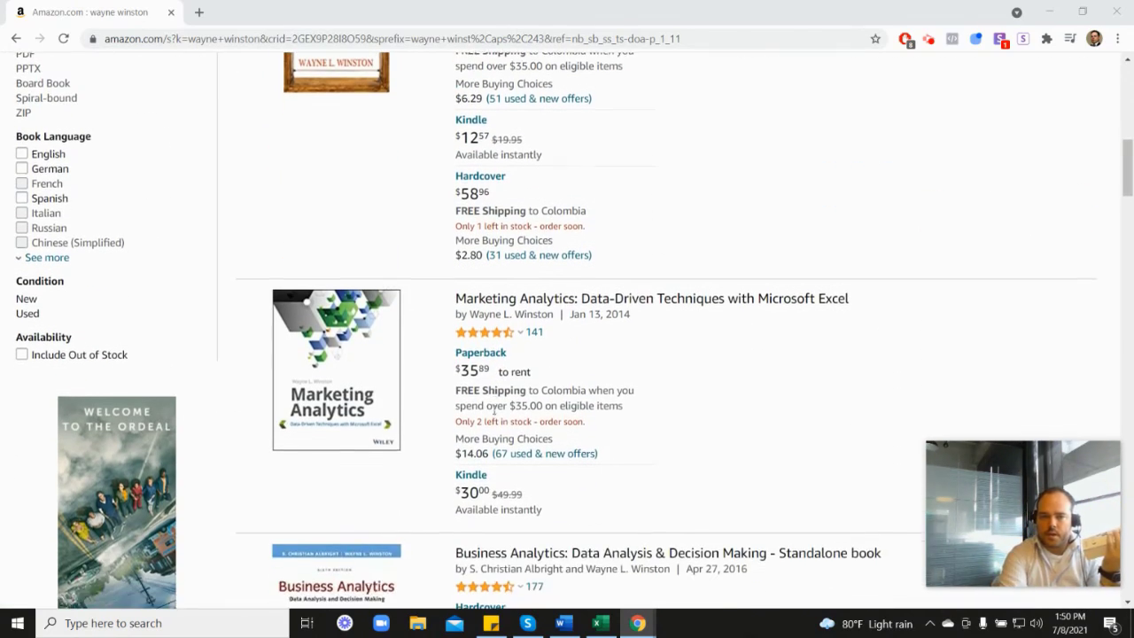
pyautogui.moveTo(501, 333)
pyautogui.scroll(5, 658, 333)
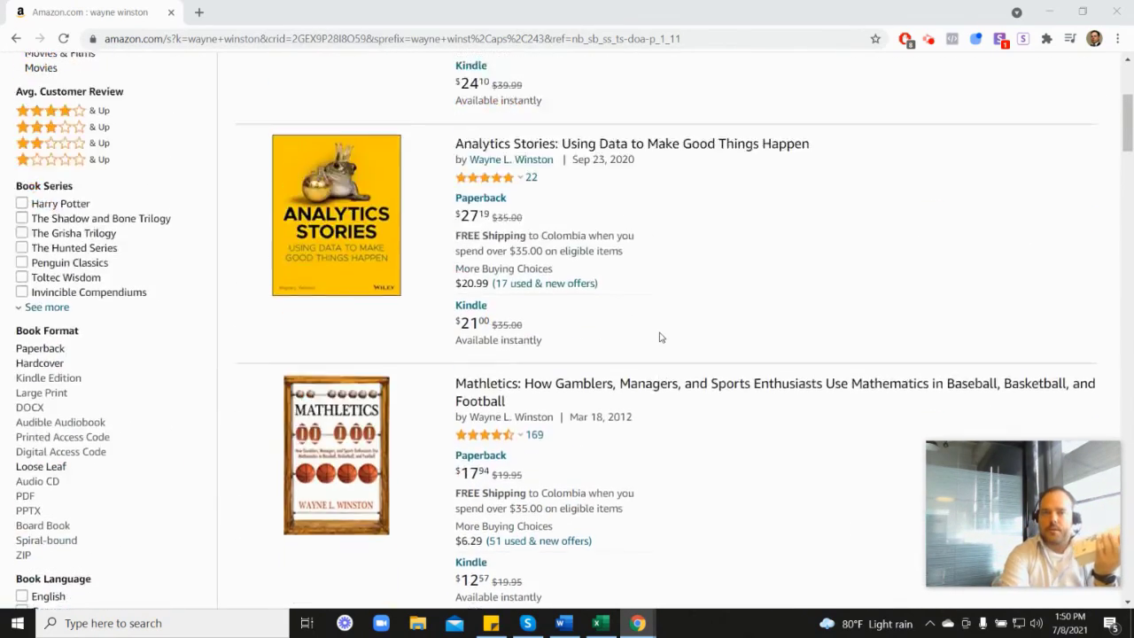